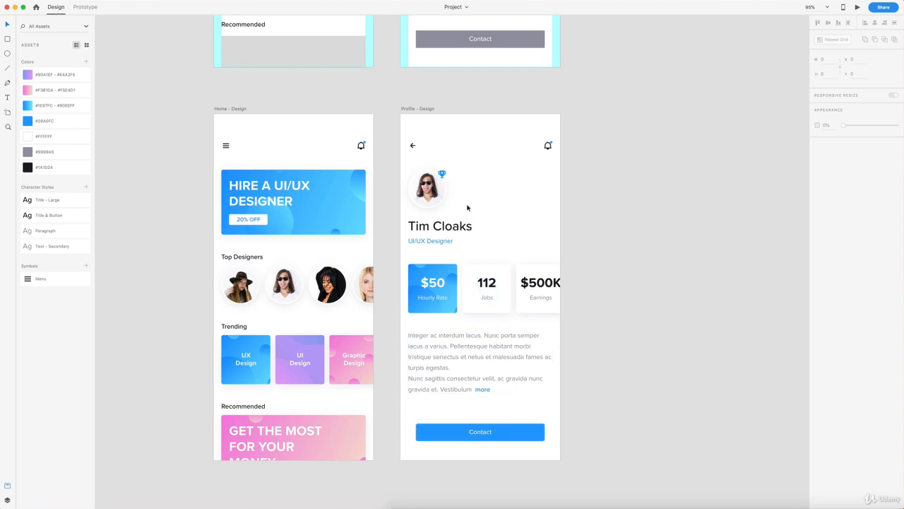
# Step: Scroll across the canvas until the Profile - Wireframe artboard is in view
pyautogui.scroll(10, 476, 206)
pyautogui.hscroll(5, 476, 207)
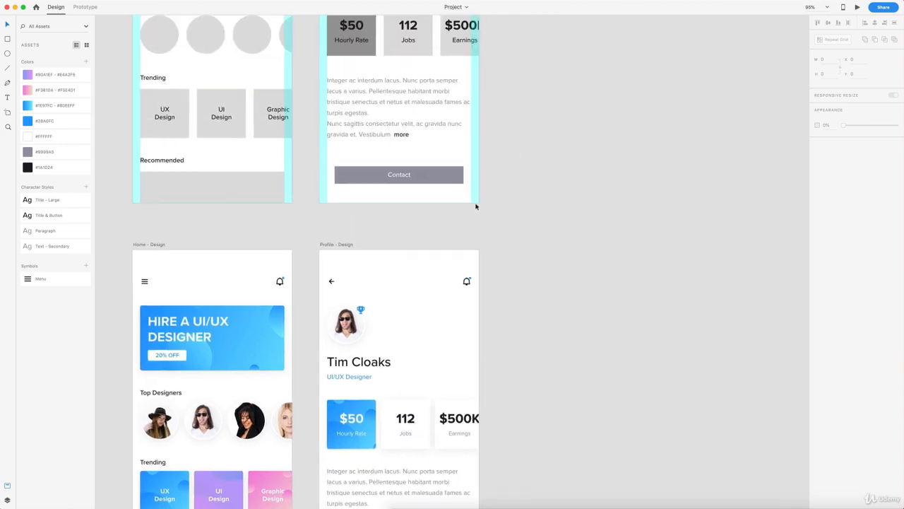
pyautogui.scroll(-1, 488, 206)
pyautogui.hscroll(1, 488, 206)
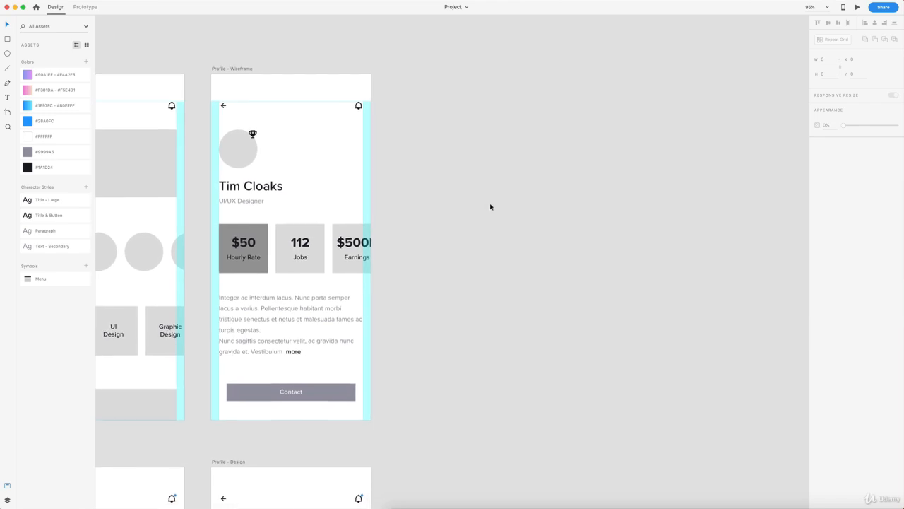
# Step: Duplicate the Profile - Wireframe artboard and rename the copy 'Contact - Wireframe'
pyautogui.click(216, 69)
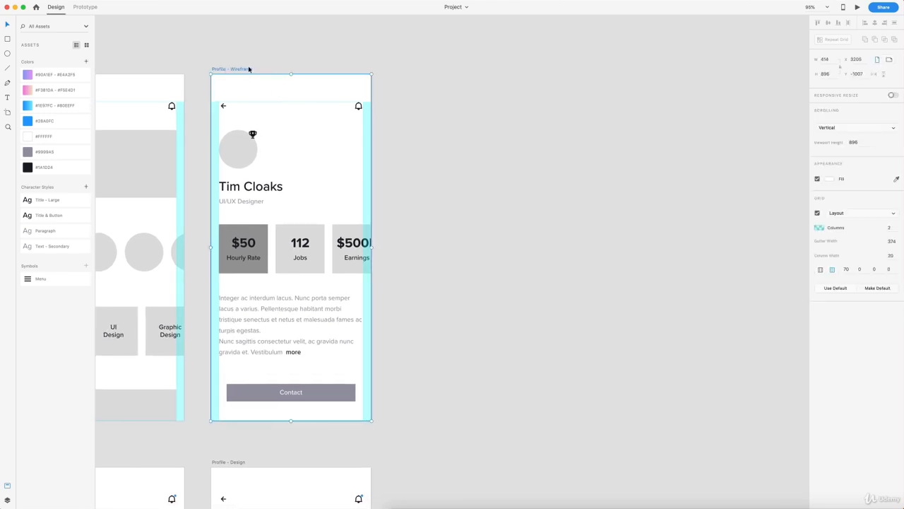
pyautogui.press('super+d')
pyautogui.doubleClick(424, 70)
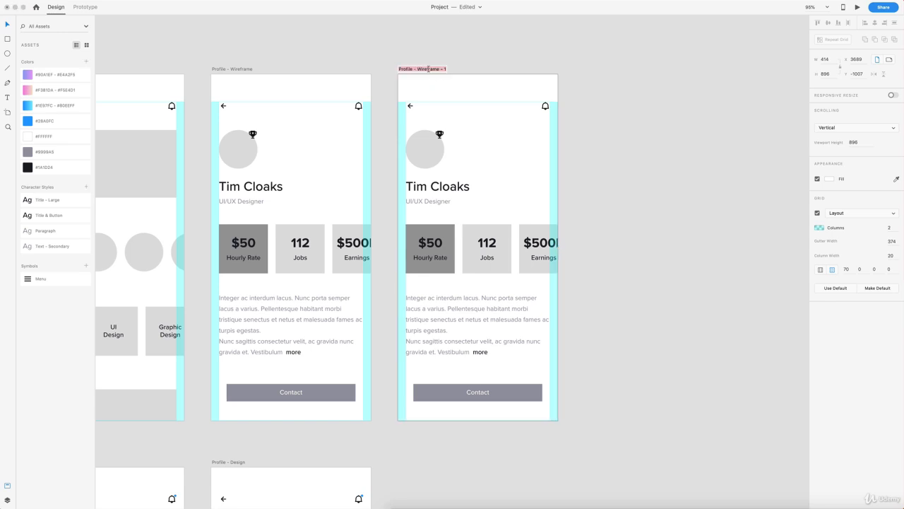
pyautogui.moveTo(440, 69); pyautogui.dragTo(395, 68)
pyautogui.write('Contact')
pyautogui.click(502, 54)
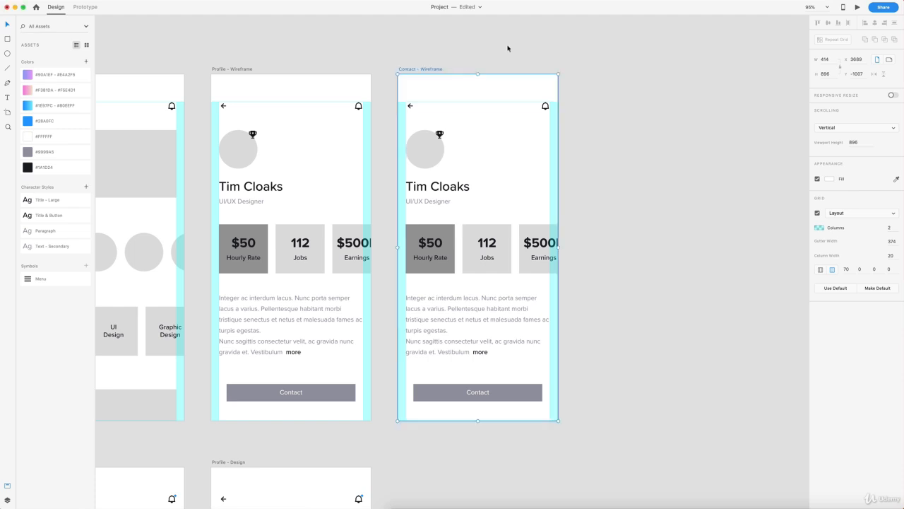
# Step: Delete the back arrow, bell icon and all remaining content from the Contact artboard
pyautogui.click(514, 45)
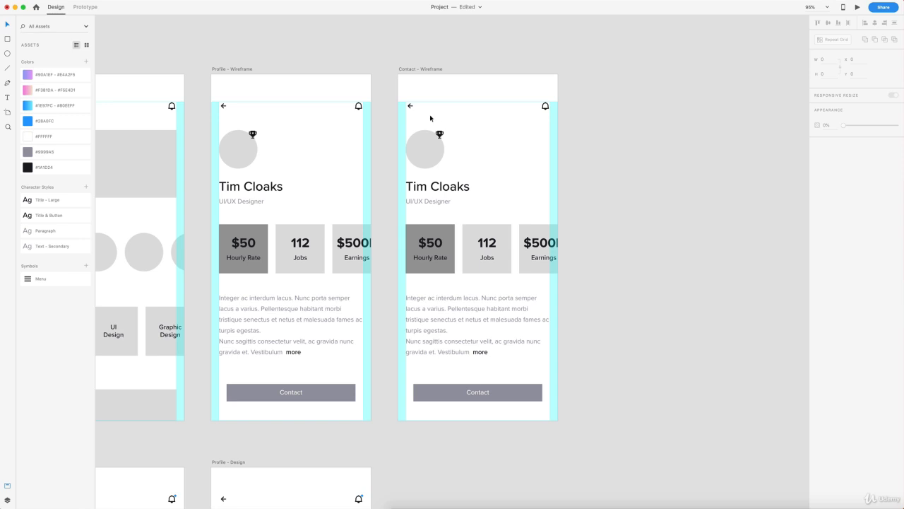
pyautogui.click(409, 106)
pyautogui.press('Delete')
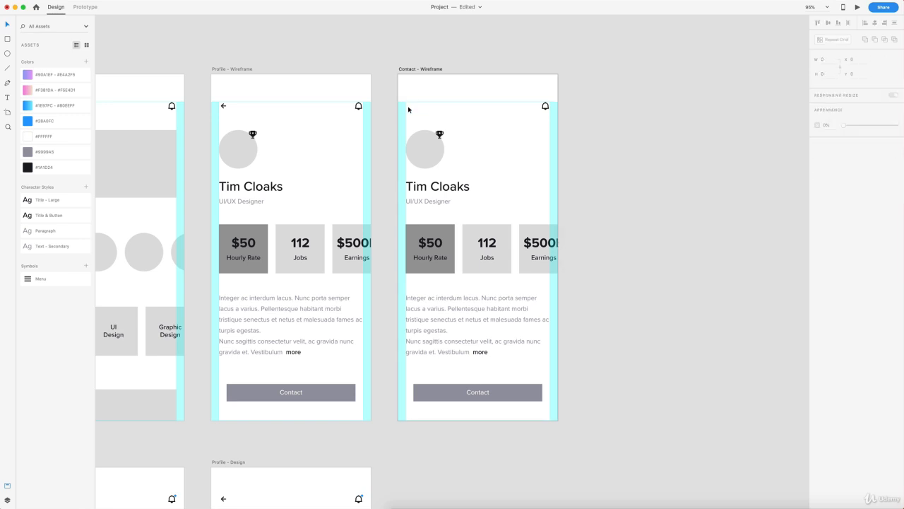
pyautogui.click(546, 107)
pyautogui.press('Delete')
pyautogui.moveTo(404, 119); pyautogui.dragTo(544, 413)
pyautogui.press('Delete')
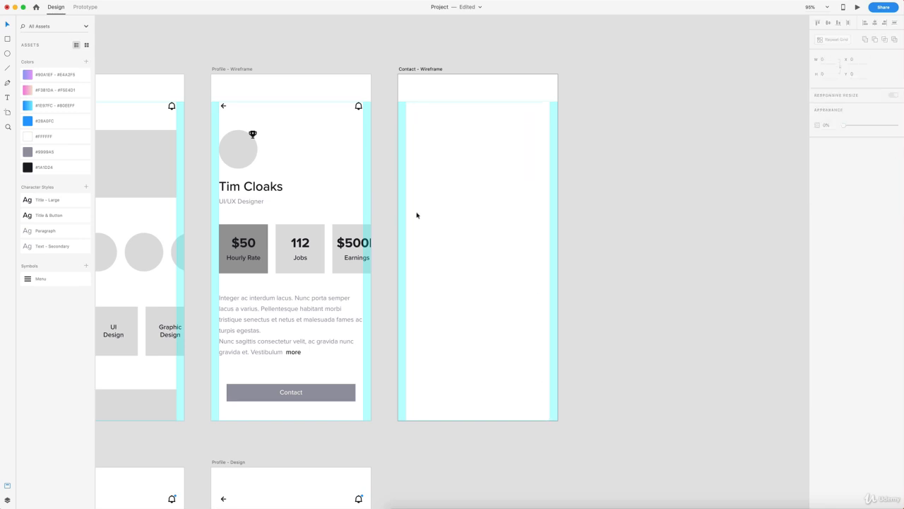
pyautogui.hscroll(-5, 174, 192)
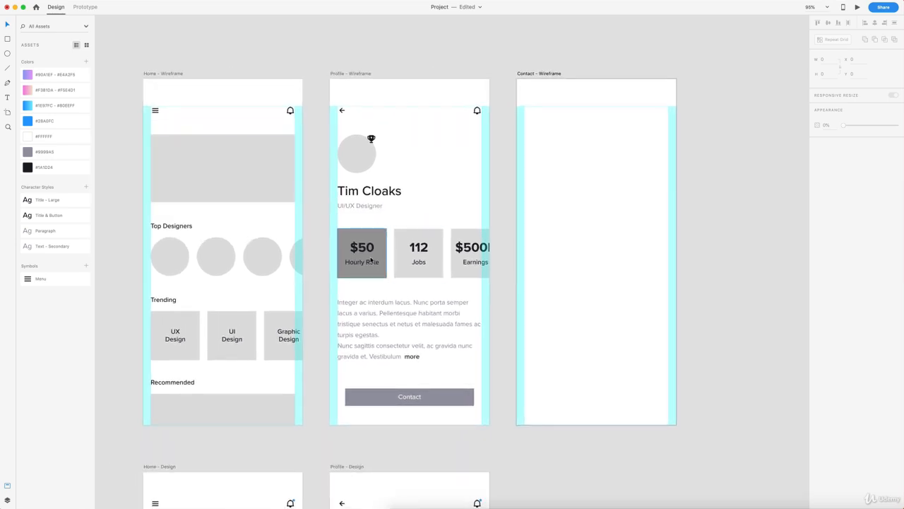
pyautogui.hscroll(1, 505, 255)
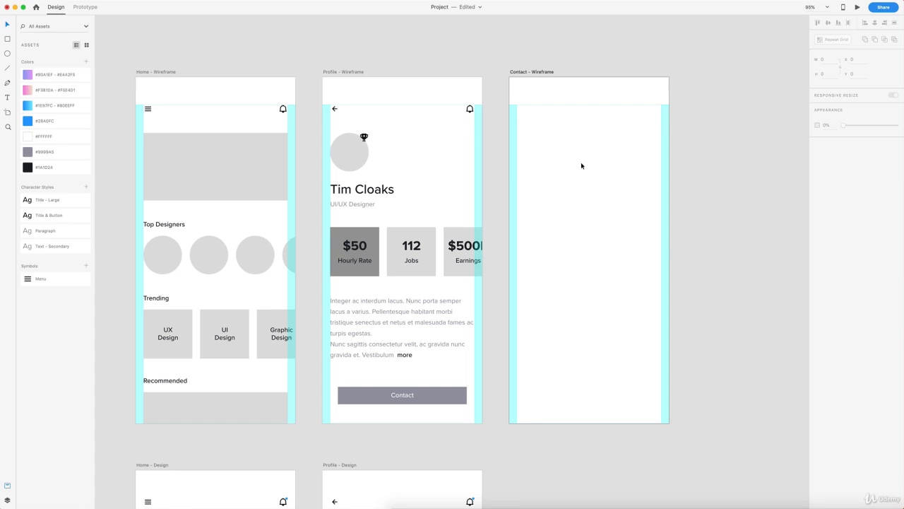
pyautogui.scroll(-5, 581, 166)
pyautogui.hscroll(-15, 582, 166)
pyautogui.scroll(-6, 582, 166)
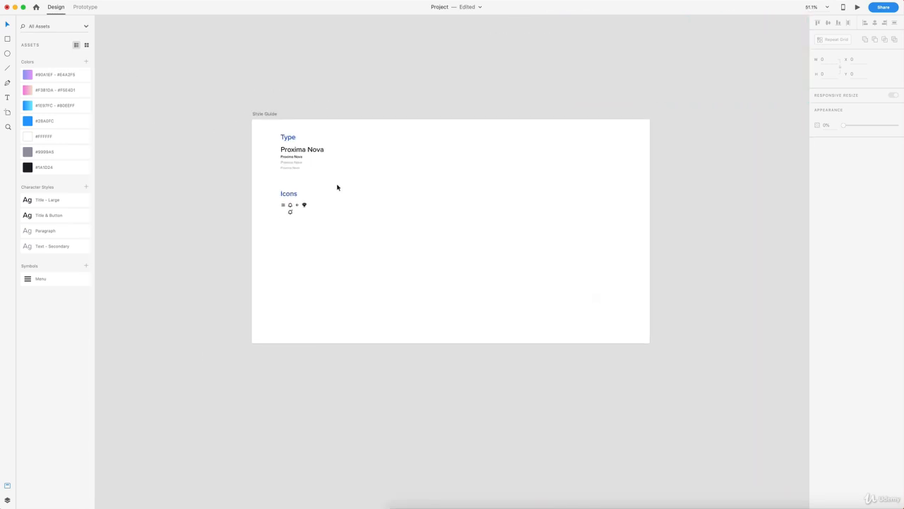
# Step: Duplicate the trophy icon and delete its glyph, leaving an empty 24x24 icon frame
pyautogui.scroll(10, 336, 187)
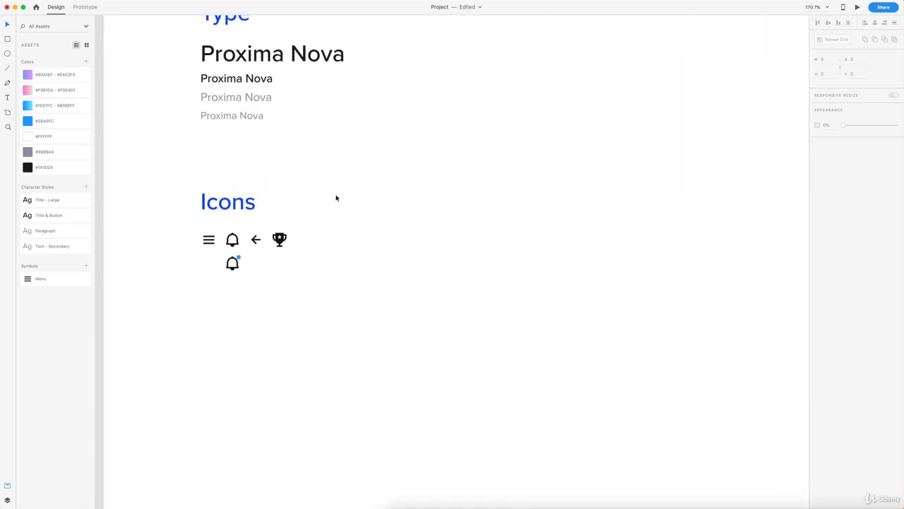
pyautogui.scroll(-1, 337, 197)
pyautogui.scroll(-1, 312, 236)
pyautogui.scroll(2, 294, 226)
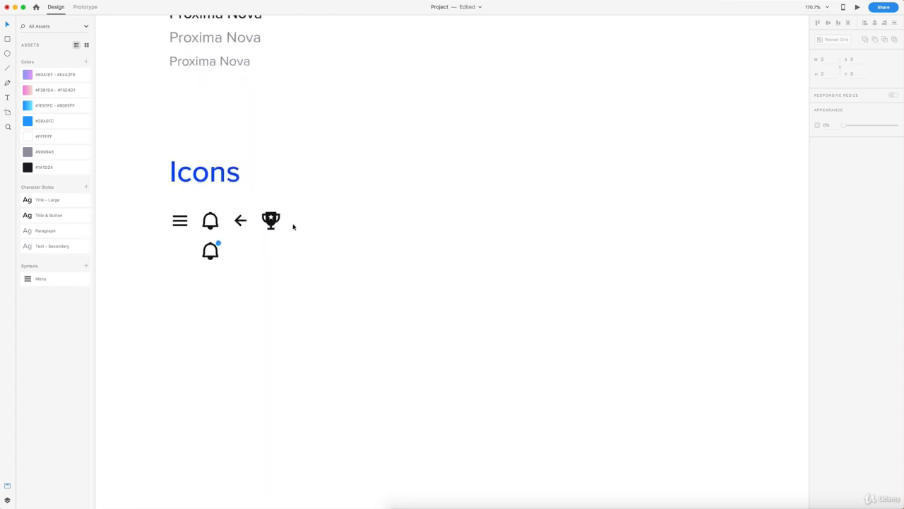
pyautogui.scroll(3, 293, 226)
pyautogui.moveTo(267, 221); pyautogui.dragTo(303, 221)
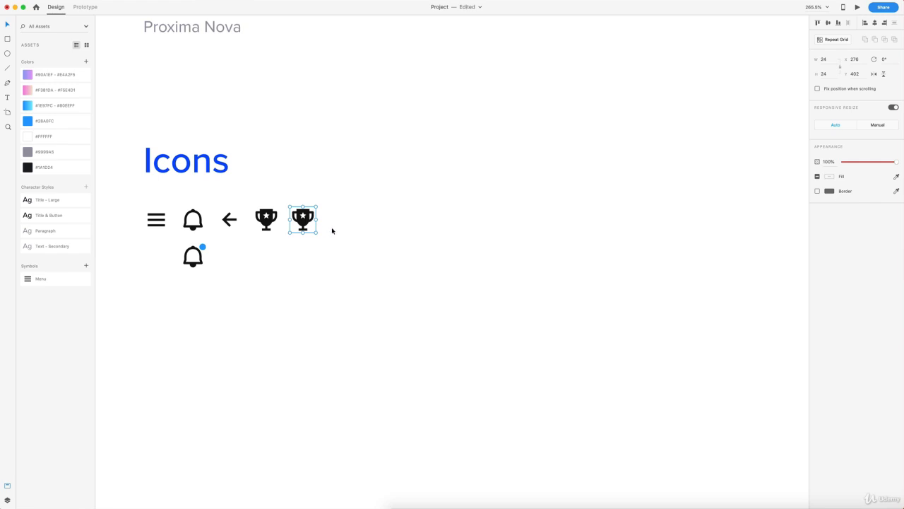
pyautogui.click(331, 230)
pyautogui.doubleClick(302, 224)
pyautogui.press('Delete')
pyautogui.moveTo(339, 245); pyautogui.dragTo(295, 205)
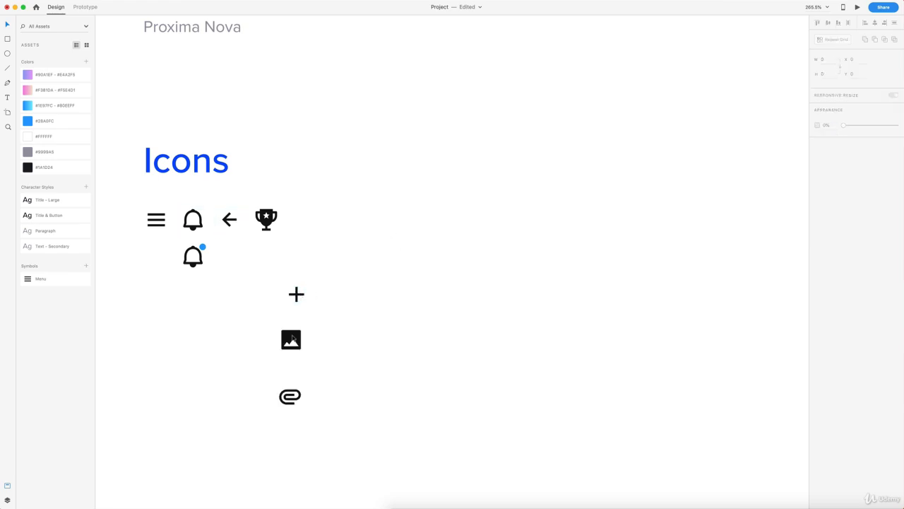
# Step: Rotate the plus glyph 45° into an X and centre it in the empty icon frame
pyautogui.click(297, 295)
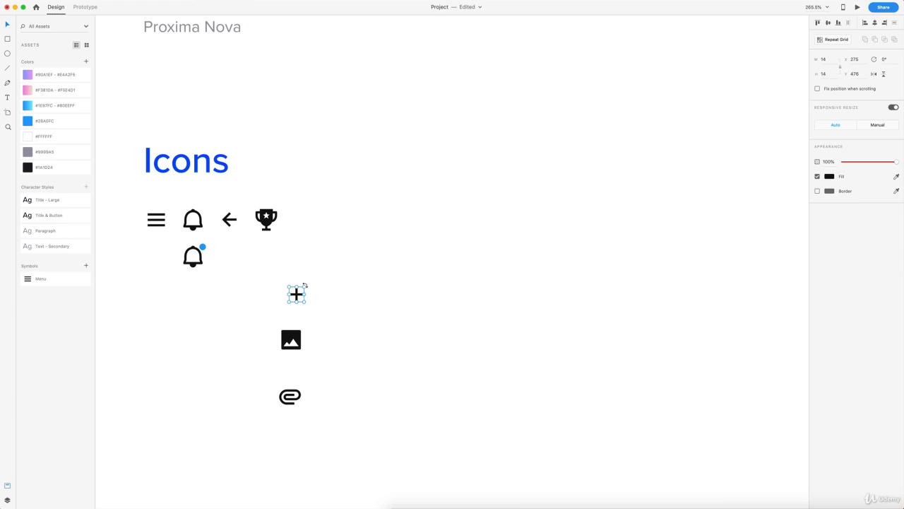
pyautogui.moveTo(305, 284)
pyautogui.mouseDown()
pyautogui.moveTo(310, 295)
pyautogui.moveTo(301, 238)
pyautogui.mouseUp()
pyautogui.moveTo(335, 276); pyautogui.dragTo(287, 199)
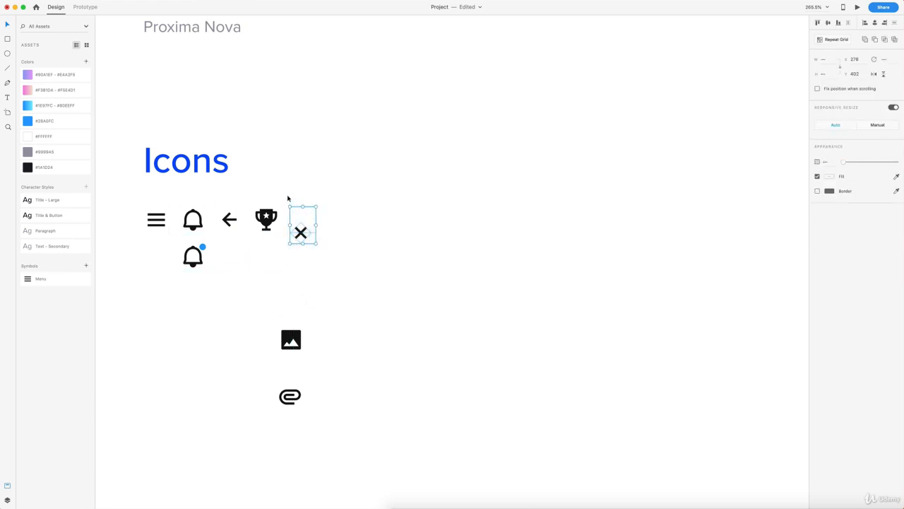
pyautogui.click(829, 23)
pyautogui.click(875, 24)
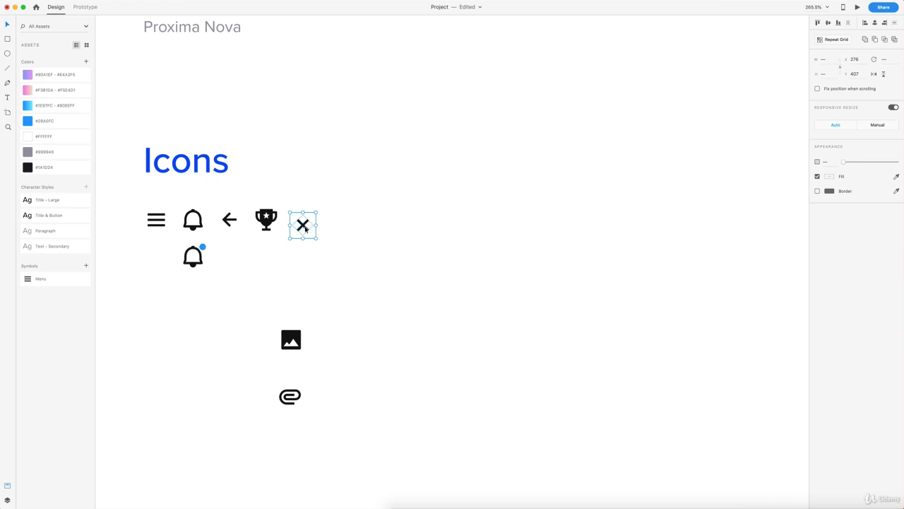
# Step: Duplicate the X icon, delete its path, and move the image icon up beside it
pyautogui.moveTo(305, 227); pyautogui.dragTo(340, 225)
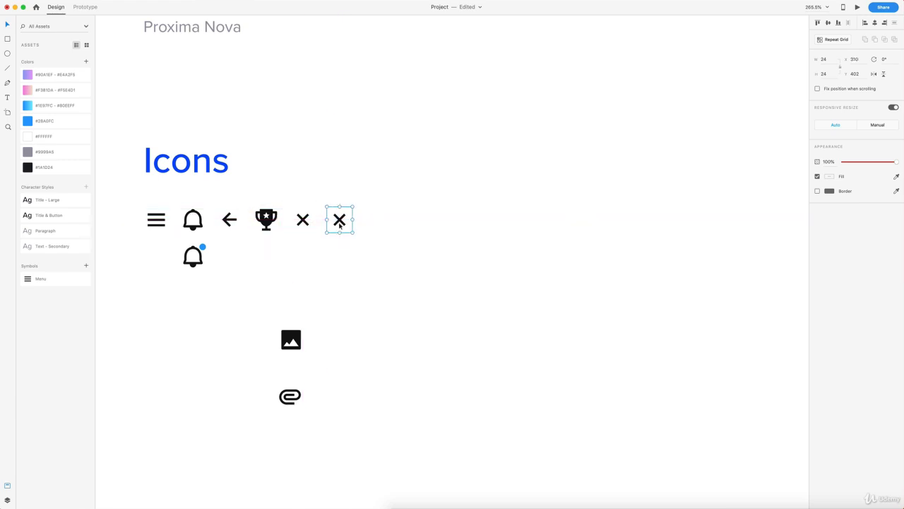
pyautogui.click(374, 234)
pyautogui.doubleClick(339, 219)
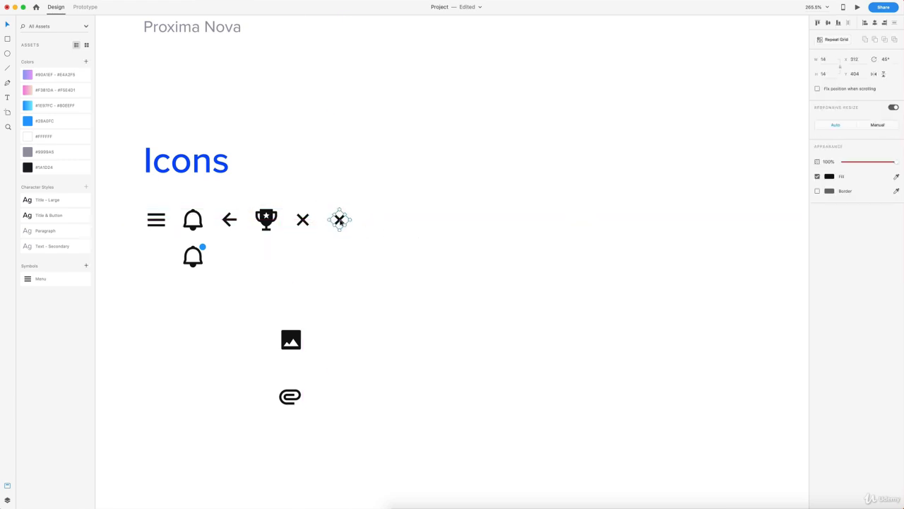
pyautogui.press('Delete')
pyautogui.moveTo(293, 337); pyautogui.dragTo(347, 250)
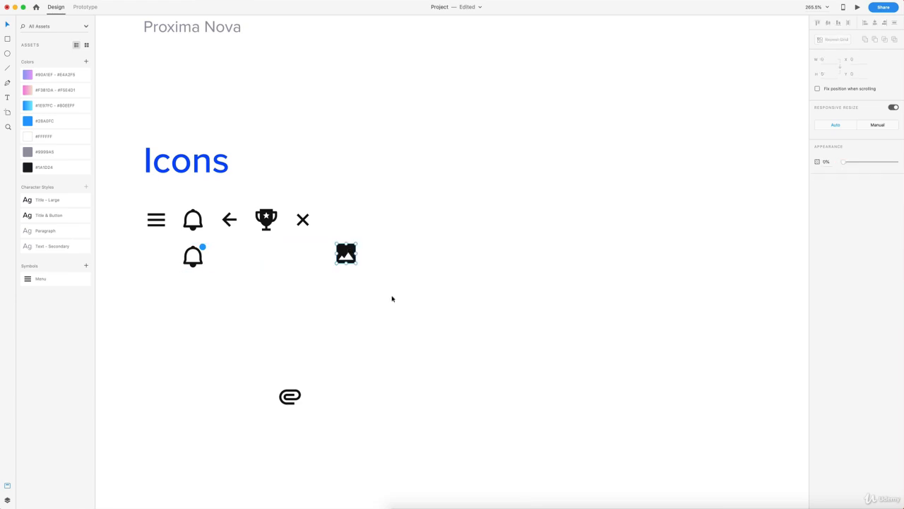
# Step: Shrink the image glyph to width 16, centre it in its frame, and line it up with the trophy and X
pyautogui.moveTo(394, 300); pyautogui.dragTo(327, 201)
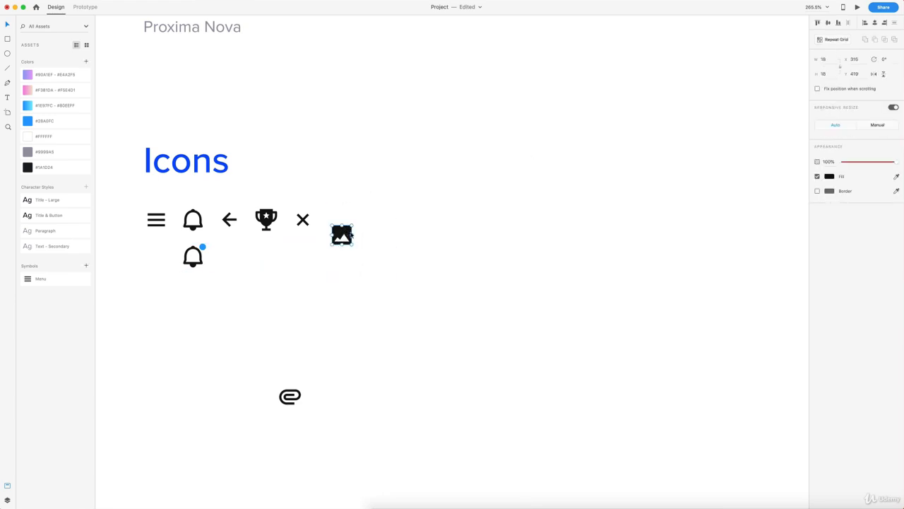
pyautogui.moveTo(375, 253); pyautogui.dragTo(327, 218)
pyautogui.scroll(5, 335, 228)
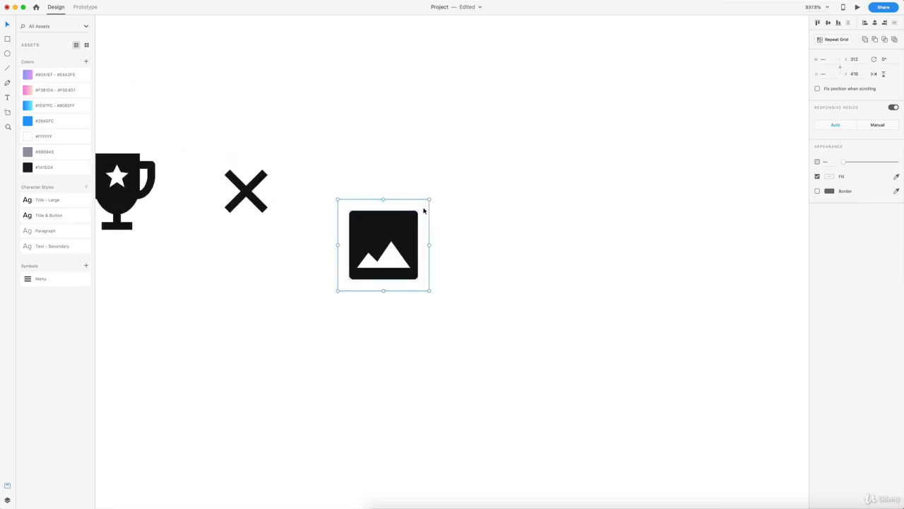
pyautogui.click(456, 242)
pyautogui.click(394, 228)
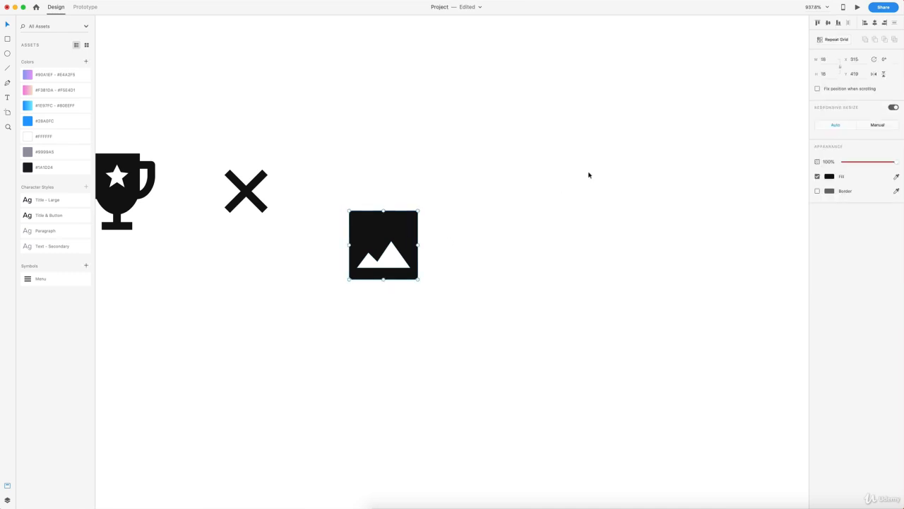
pyautogui.click(826, 61)
pyautogui.write('16')
pyautogui.press('Return')
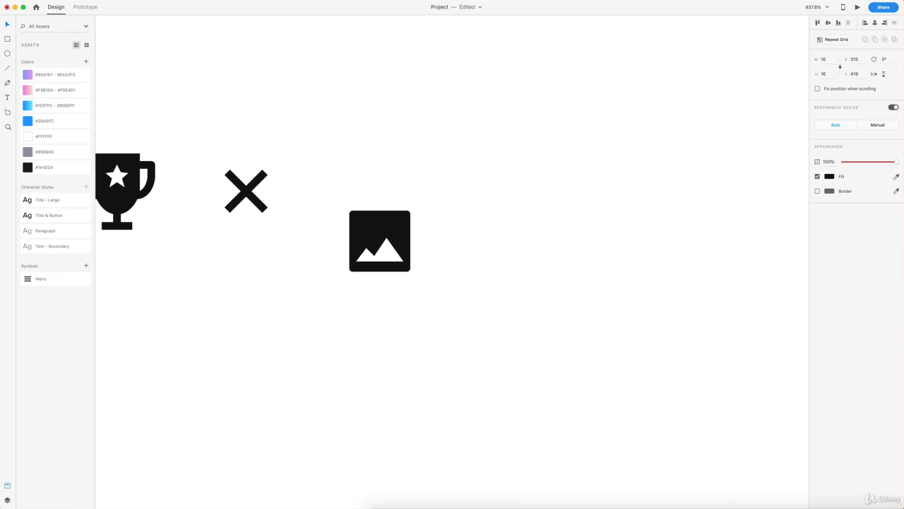
pyautogui.press('Escape')
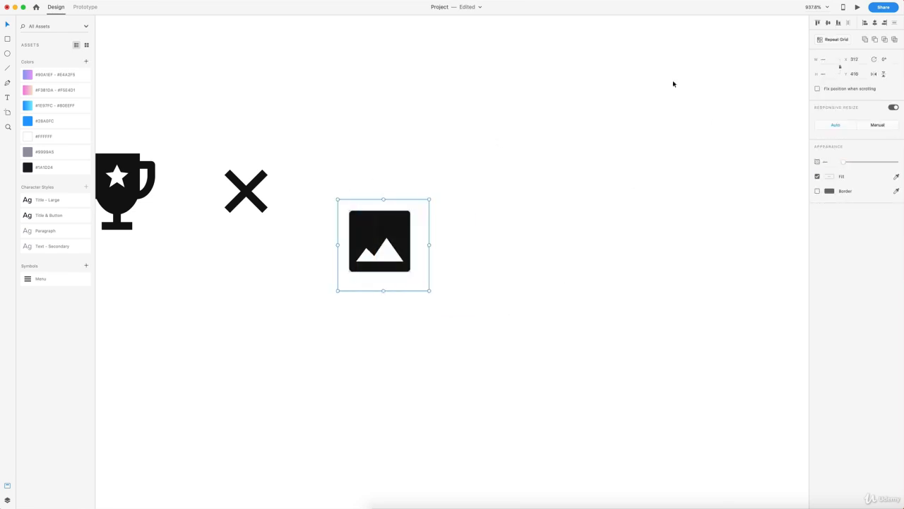
pyautogui.click(836, 24)
pyautogui.click(875, 24)
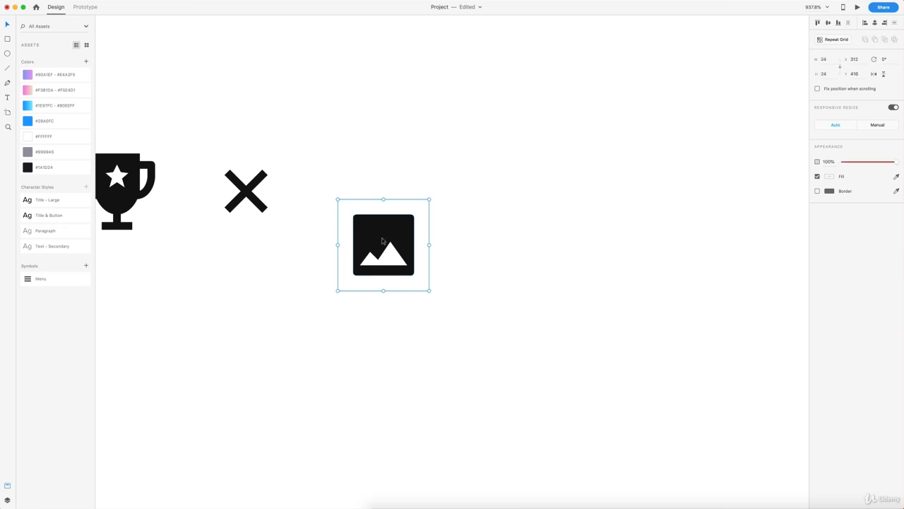
pyautogui.moveTo(370, 232); pyautogui.dragTo(507, 189)
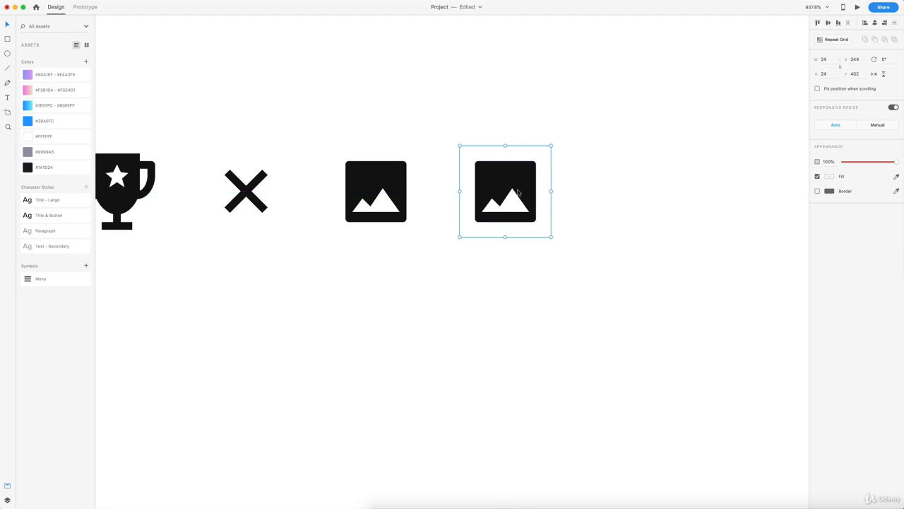
# Step: Empty the duplicate image icon's glyph and move the paperclip up toward the icon row
pyautogui.click(595, 205)
pyautogui.doubleClick(509, 177)
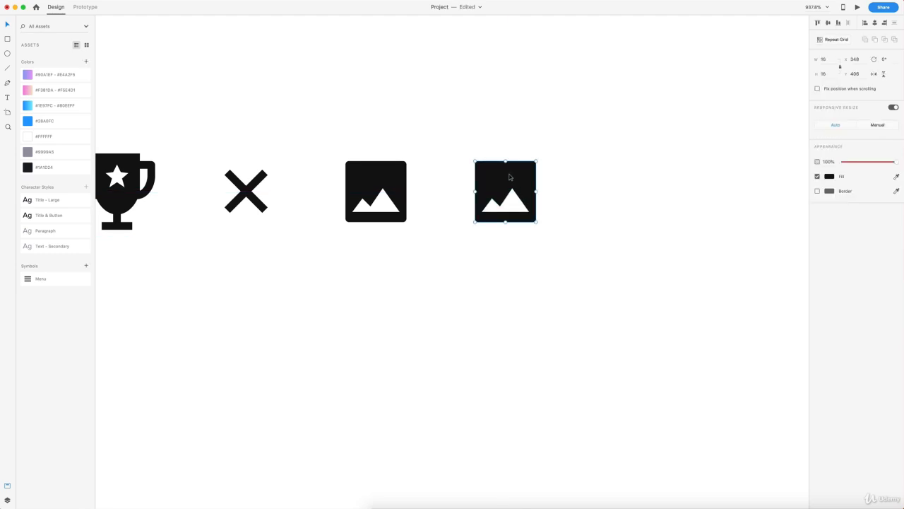
pyautogui.press('Delete')
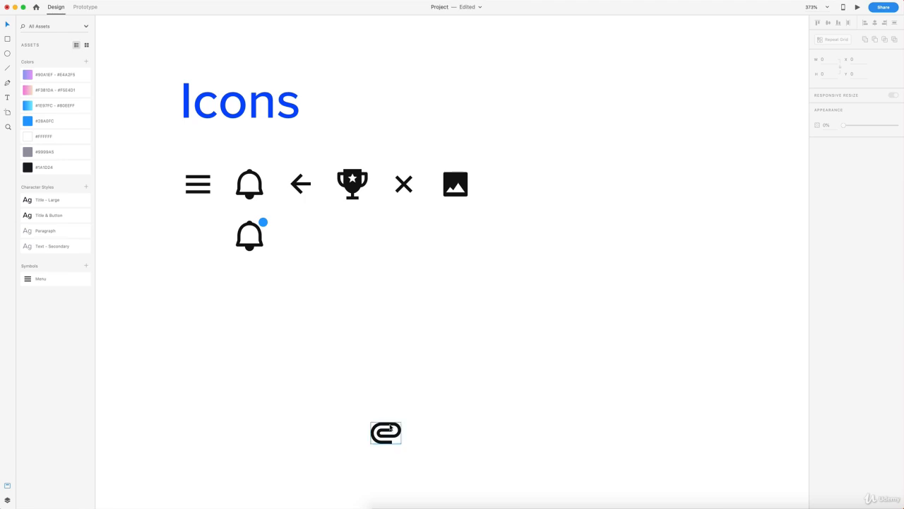
pyautogui.moveTo(387, 432); pyautogui.dragTo(527, 267)
# Step: Set the paperclip width to 18, centre it in its 24x24 frame, and line it up in the row
pyautogui.scroll(5, 519, 223)
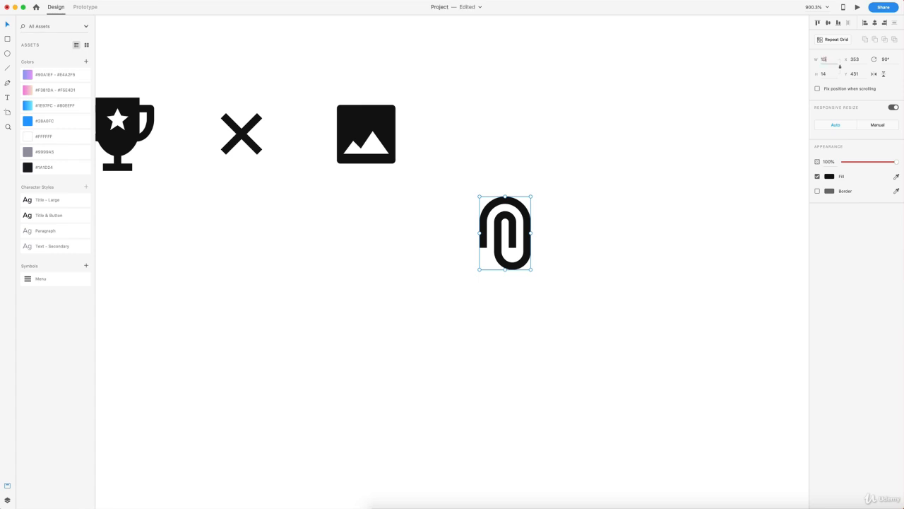
pyautogui.press('Return')
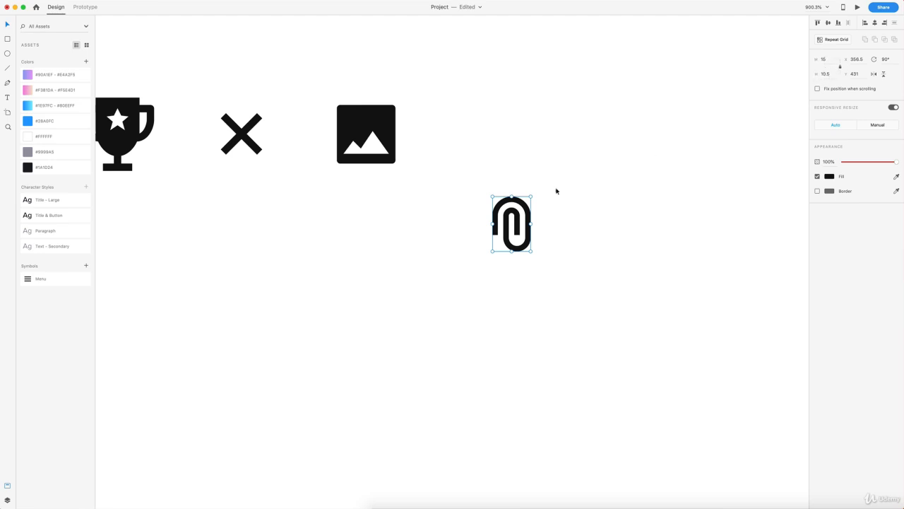
pyautogui.moveTo(576, 267); pyautogui.dragTo(444, 91)
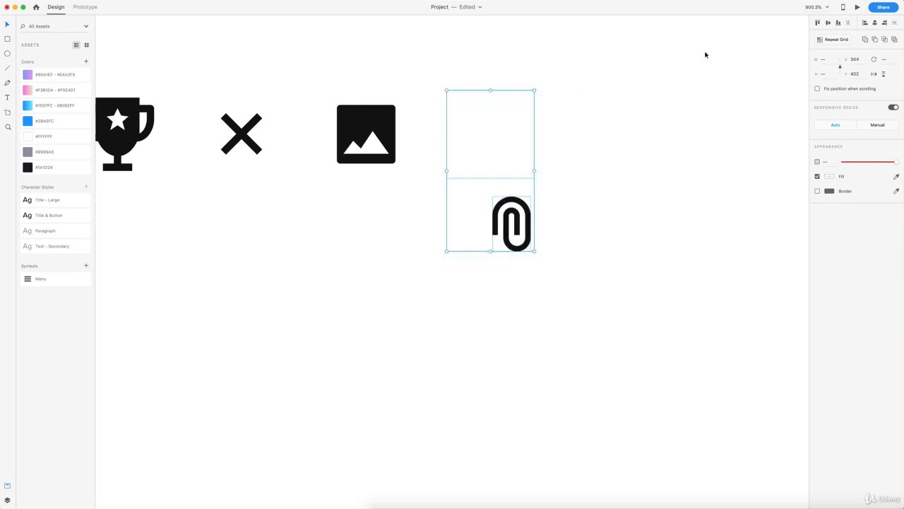
pyautogui.click(828, 22)
pyautogui.click(876, 23)
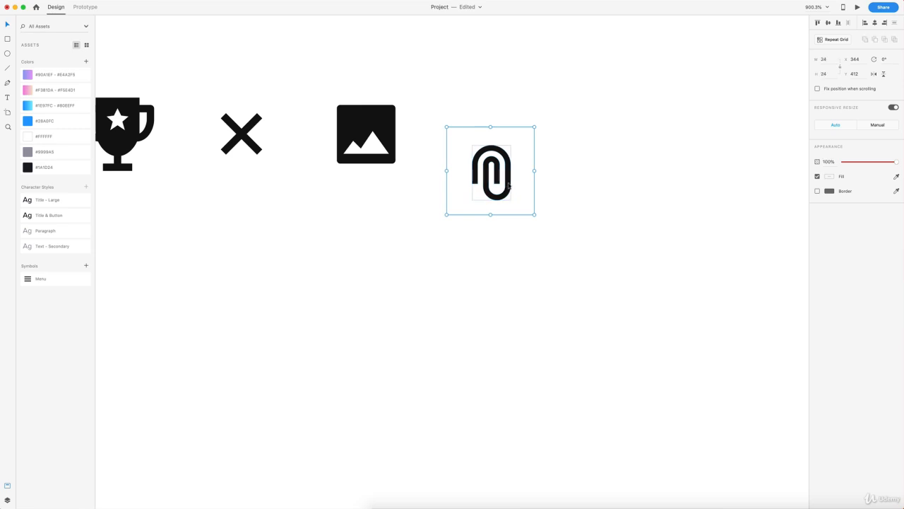
pyautogui.moveTo(508, 186); pyautogui.dragTo(507, 151)
# Step: Select the close, image and paperclip icons together
pyautogui.click(611, 176)
pyautogui.scroll(-5, 612, 176)
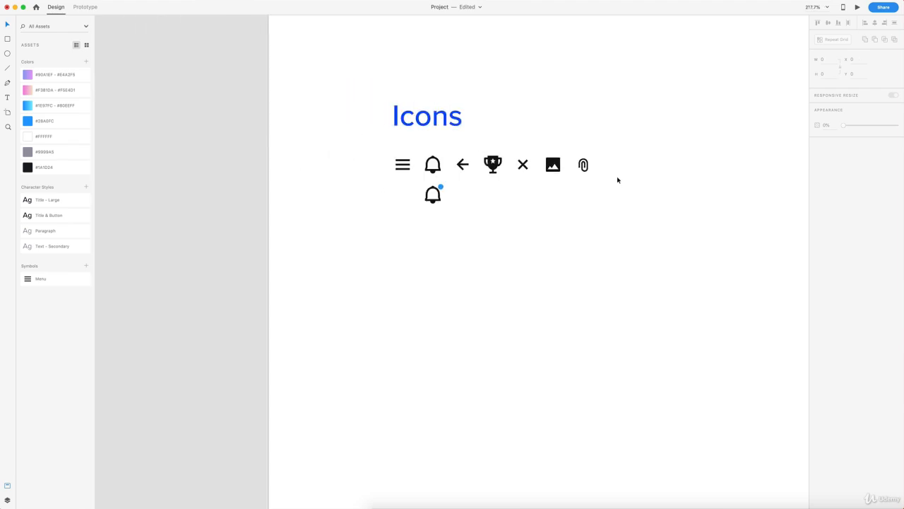
pyautogui.moveTo(625, 197); pyautogui.dragTo(496, 146)
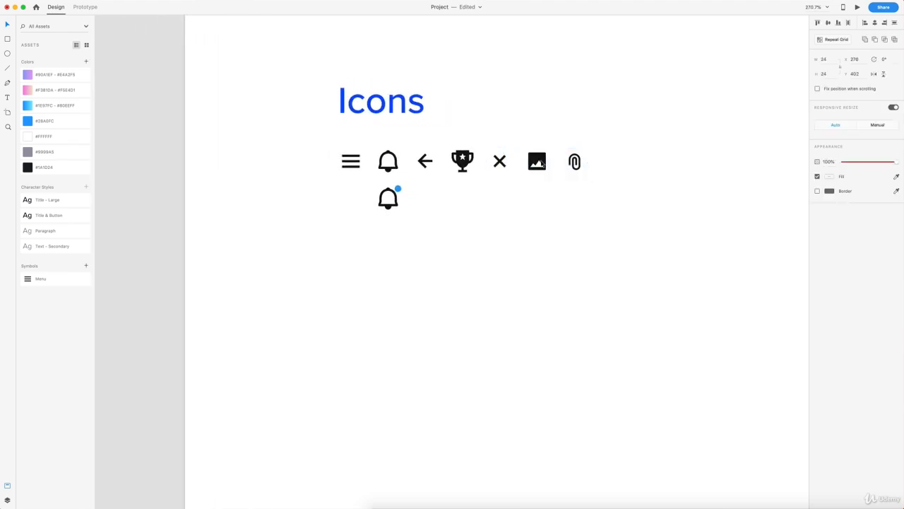
pyautogui.scroll(-5, 510, 150)
pyautogui.hscroll(10, 540, 163)
# Step: Paste the three icons into Contact - Wireframe, move image and paperclip beside it, and close icon top-right
pyautogui.scroll(10, 540, 164)
pyautogui.hscroll(10, 540, 164)
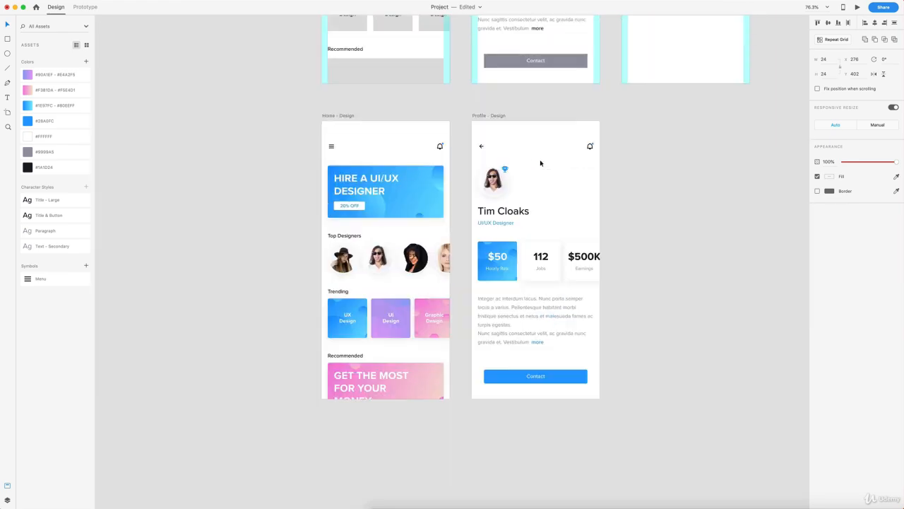
pyautogui.scroll(5, 521, 158)
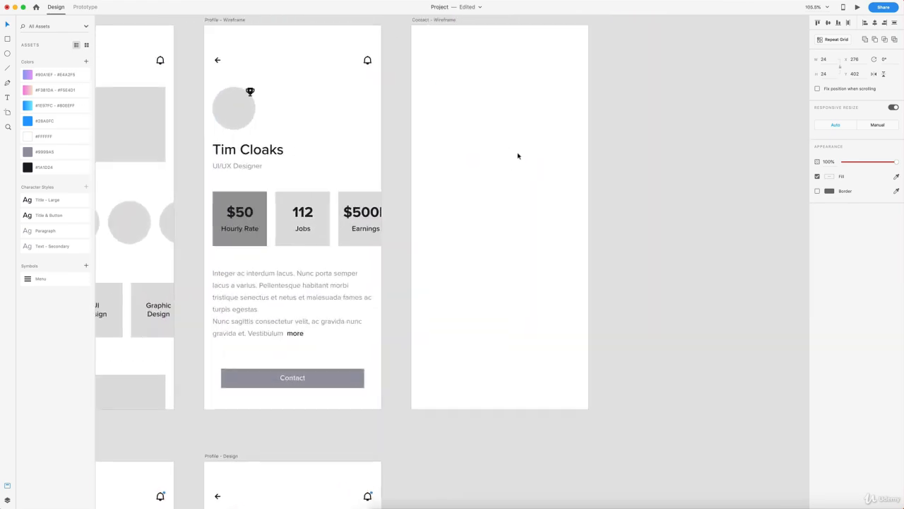
pyautogui.click(485, 141)
pyautogui.press('cmd+v')
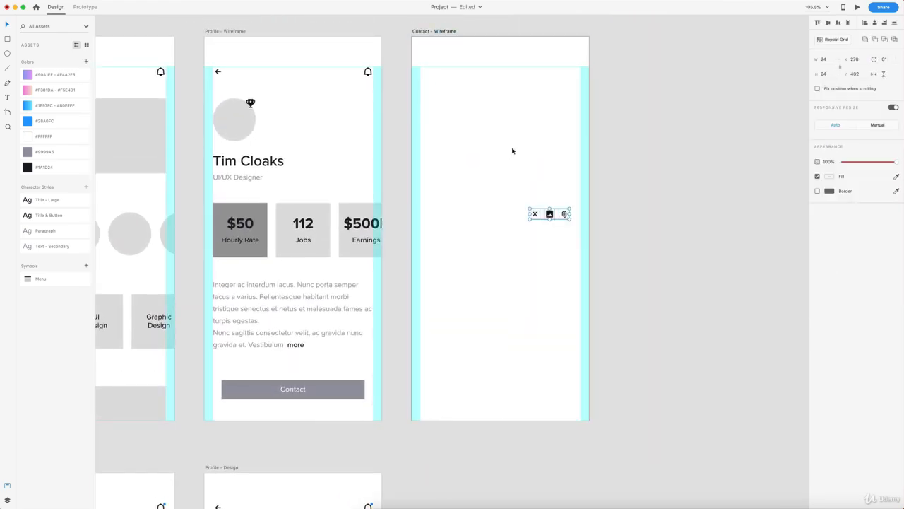
pyautogui.doubleClick(550, 217)
pyautogui.moveTo(551, 216); pyautogui.dragTo(604, 139)
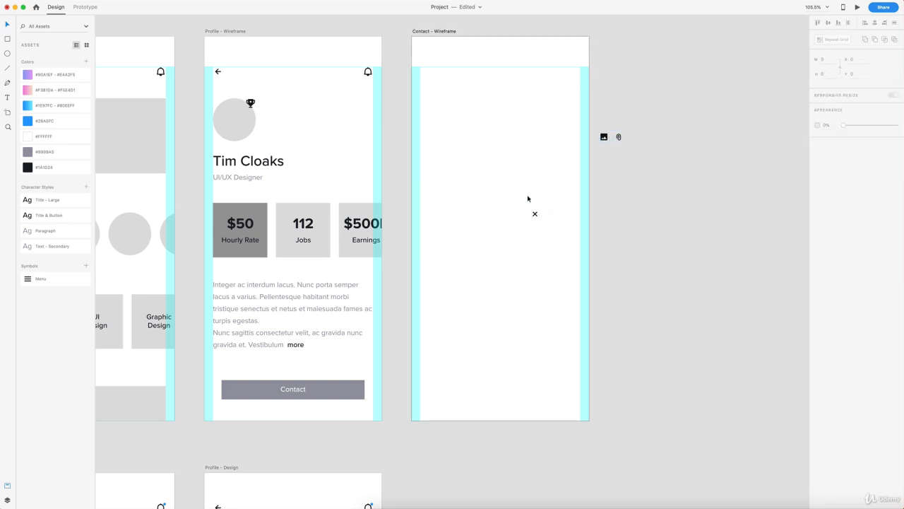
pyautogui.scroll(2, 535, 216)
pyautogui.moveTo(558, 135); pyautogui.dragTo(583, 50)
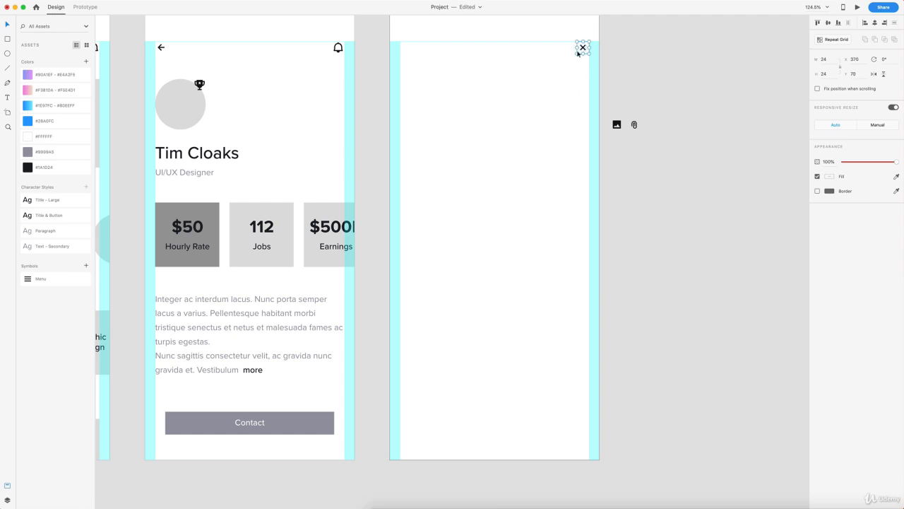
# Step: Add a placeholder text at the artboard's top left with the Title & Button style, left-aligned
pyautogui.click(506, 113)
pyautogui.scroll(1, 507, 113)
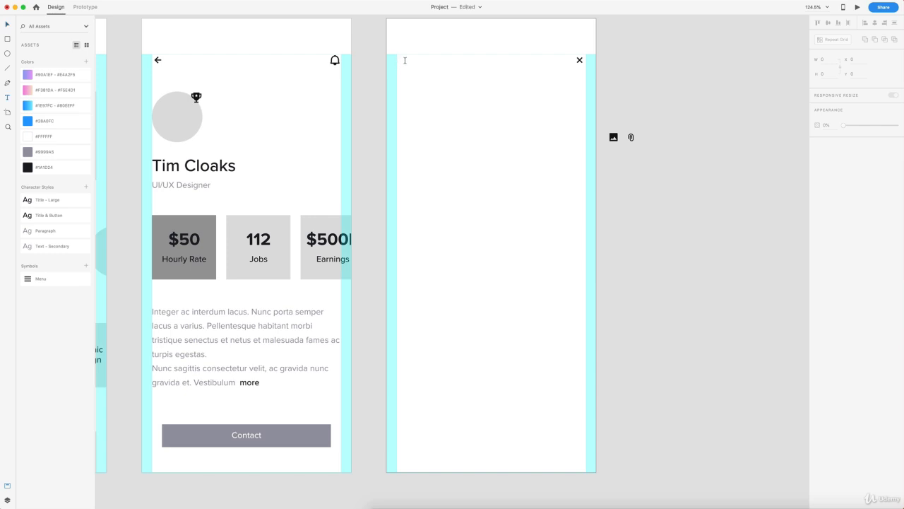
pyautogui.click(426, 69)
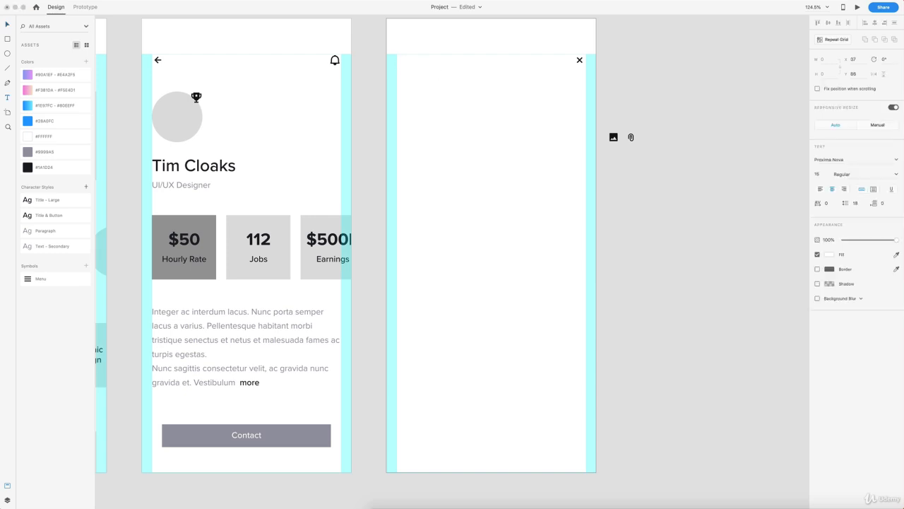
pyautogui.write('adsfj;as')
pyautogui.click(7, 28)
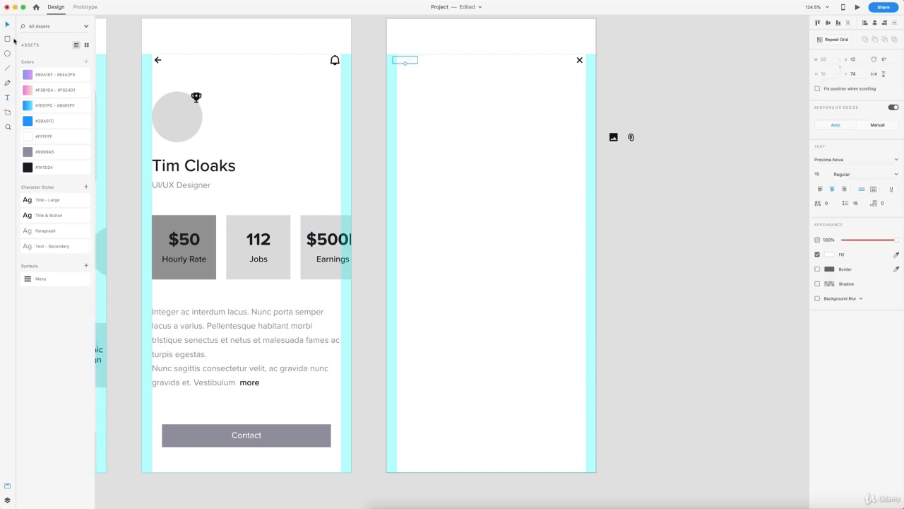
pyautogui.click(29, 216)
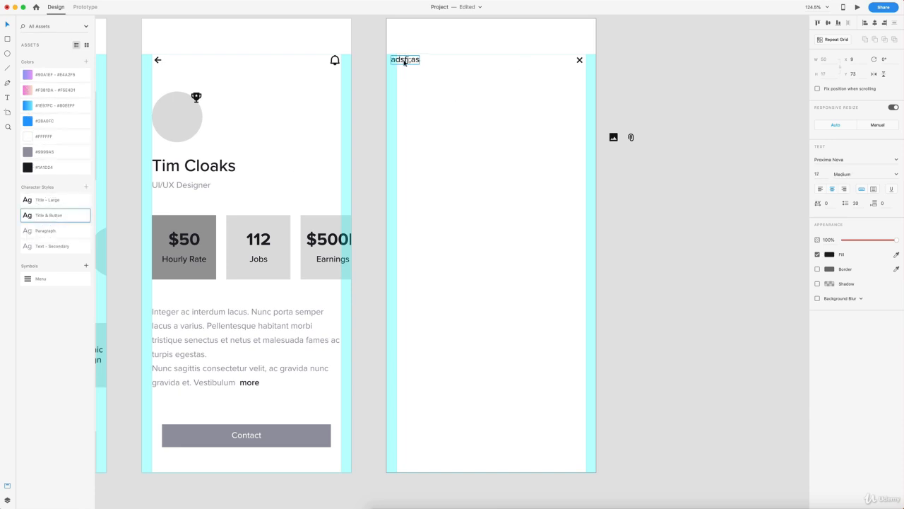
pyautogui.moveTo(395, 62); pyautogui.dragTo(410, 60)
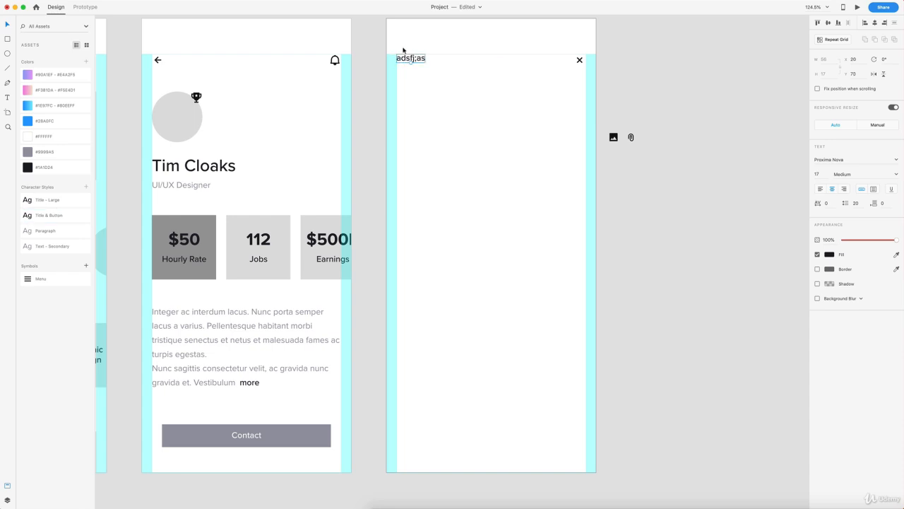
pyautogui.scroll(5, 403, 49)
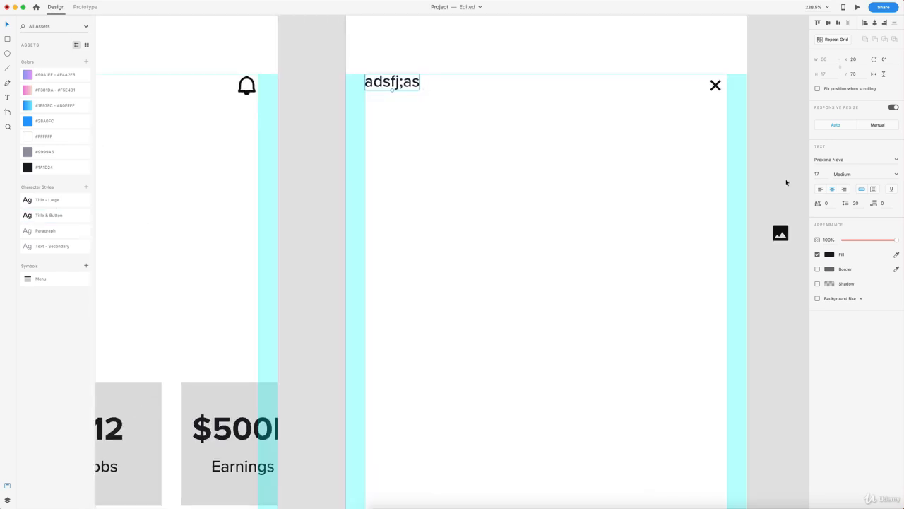
pyautogui.click(820, 190)
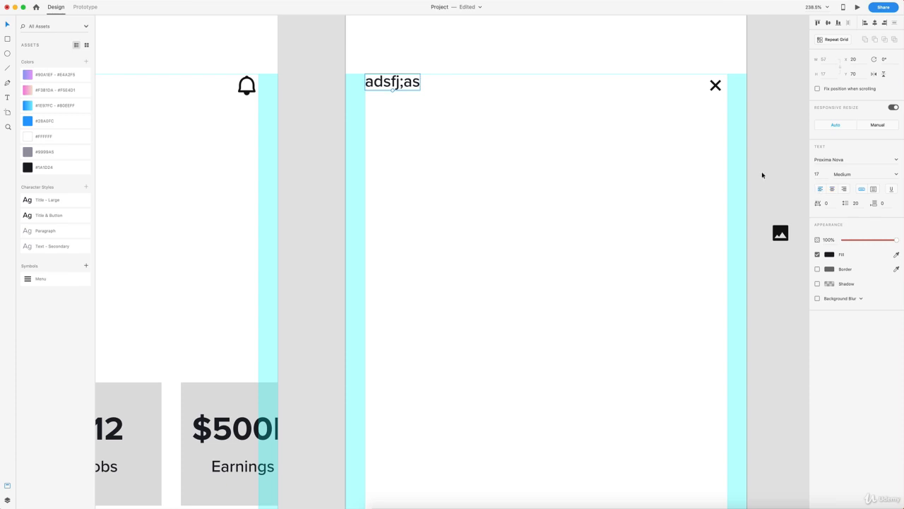
# Step: Replace the placeholder with the heading 'Message' followed by the profile person's name
pyautogui.doubleClick(392, 83)
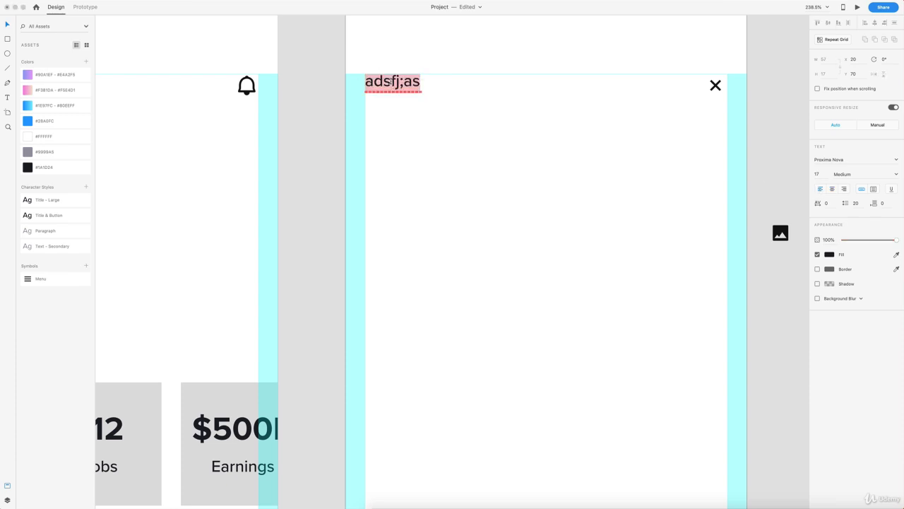
pyautogui.write('mes')
pyautogui.press('BackSpace')
pyautogui.press('BackSpace')
pyautogui.press('BackSpace')
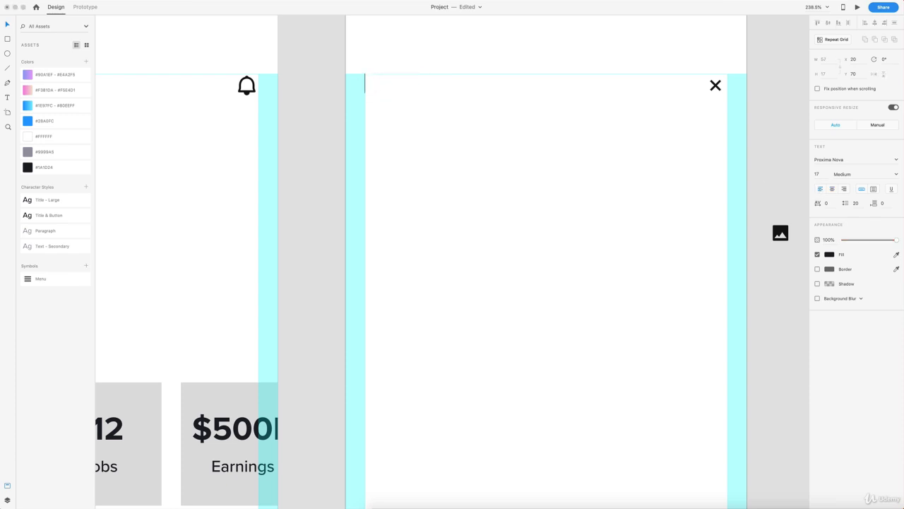
pyautogui.write('Message Ti')
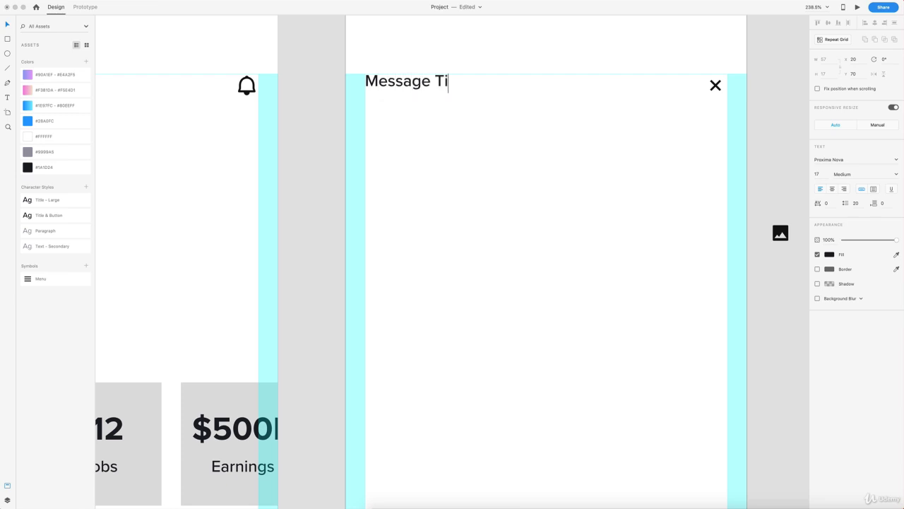
pyautogui.write('m Cloaks')
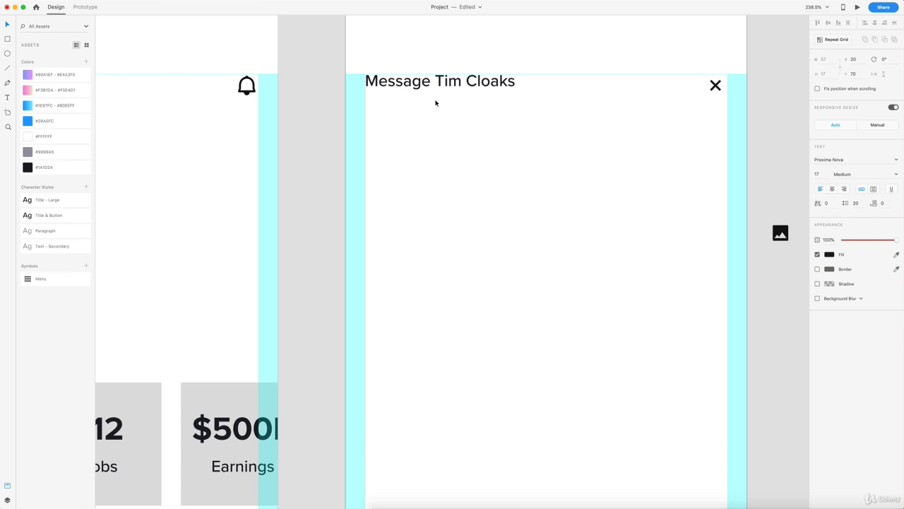
pyautogui.press('Escape')
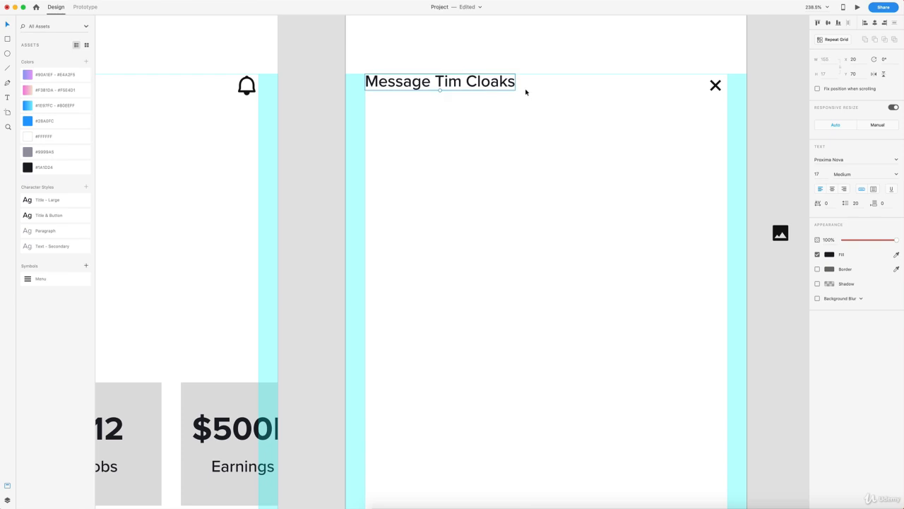
# Step: Nudge the 'Message' heading level with the close icon along the top of the wireframe
pyautogui.scroll(5, 377, 56)
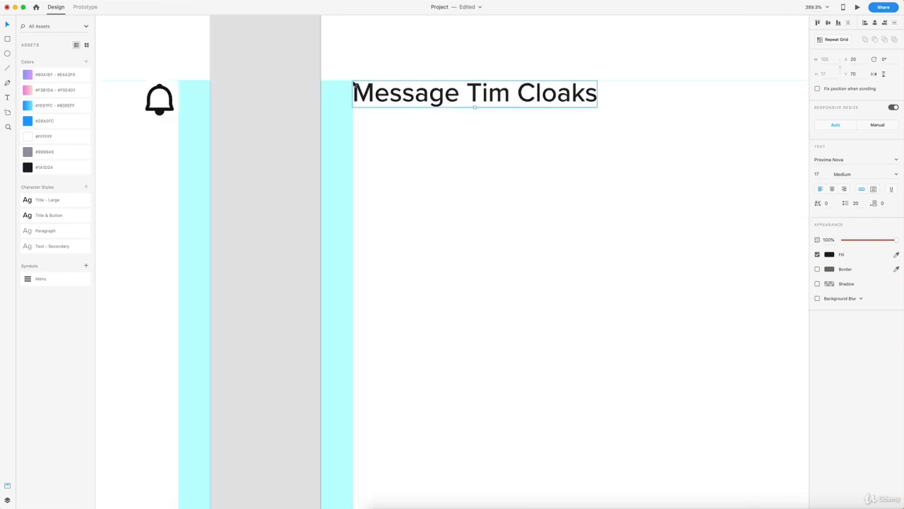
pyautogui.scroll(-3, 495, 109)
pyautogui.hscroll(2, 565, 112)
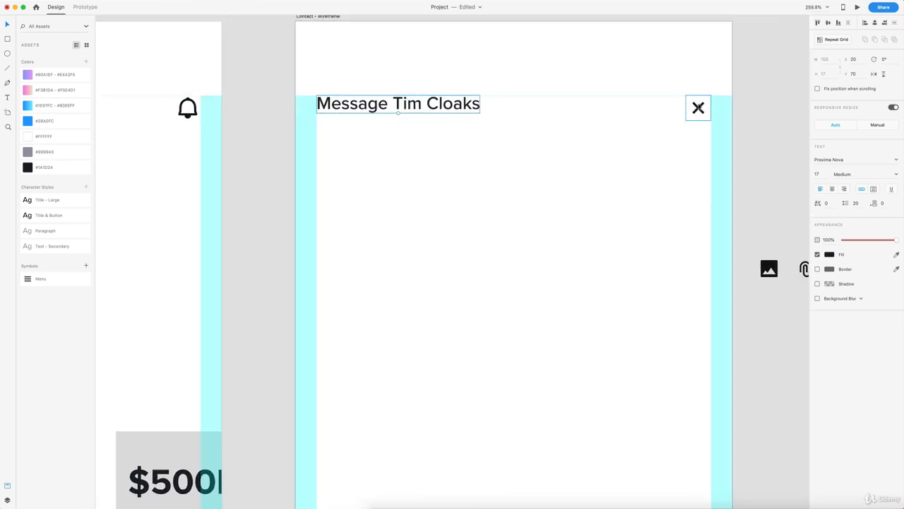
pyautogui.moveTo(459, 107); pyautogui.dragTo(461, 111)
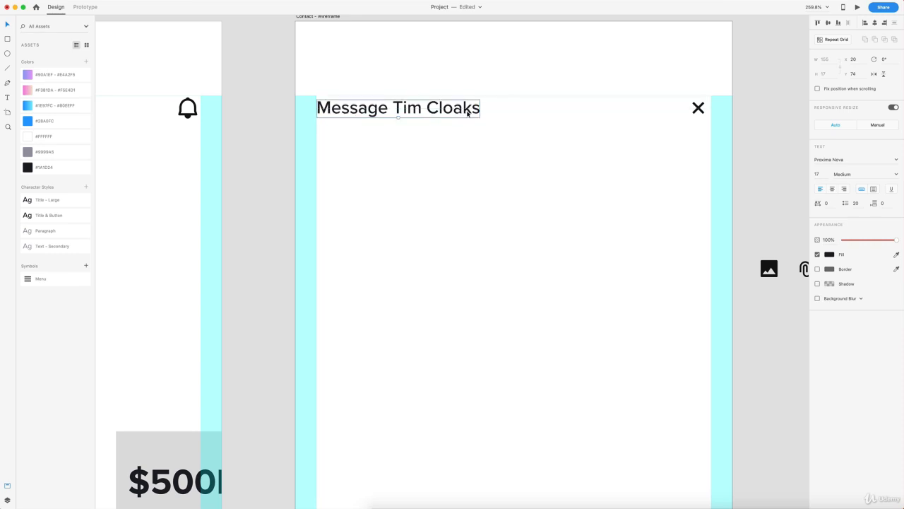
pyautogui.moveTo(720, 131); pyautogui.dragTo(387, 101)
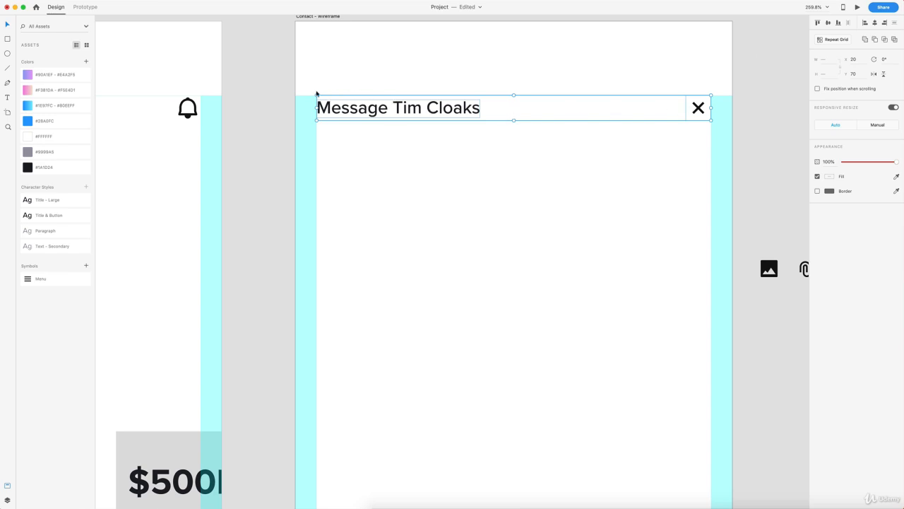
pyautogui.scroll(3, 316, 92)
pyautogui.scroll(-5, 541, 192)
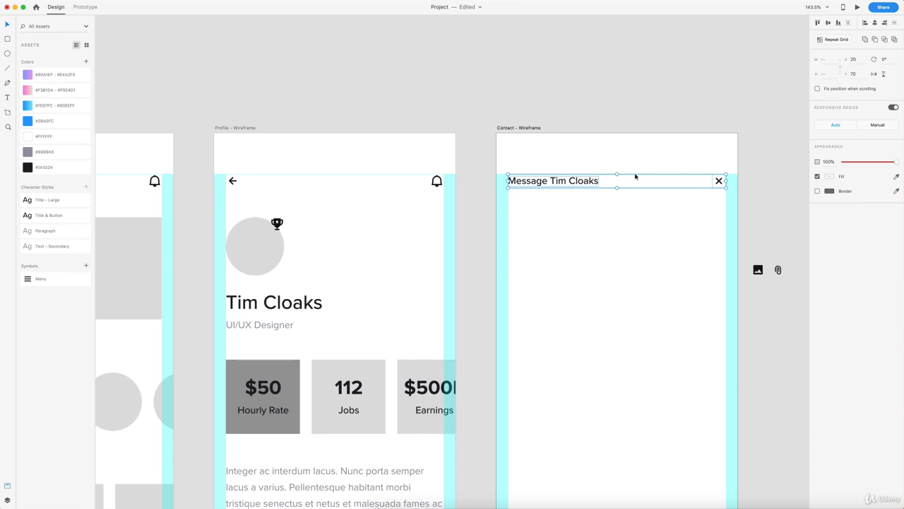
pyautogui.click(620, 222)
pyautogui.hscroll(3, 597, 227)
pyautogui.scroll(-1, 554, 222)
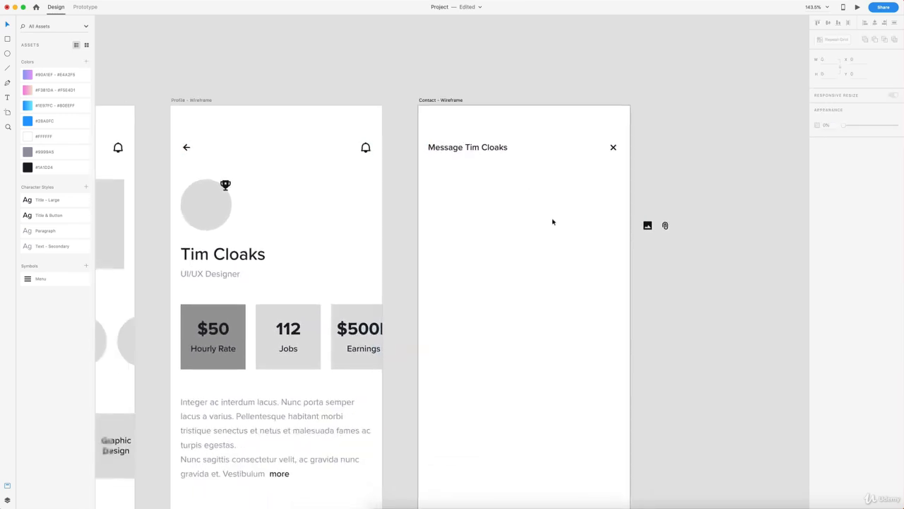
pyautogui.scroll(-5, 553, 222)
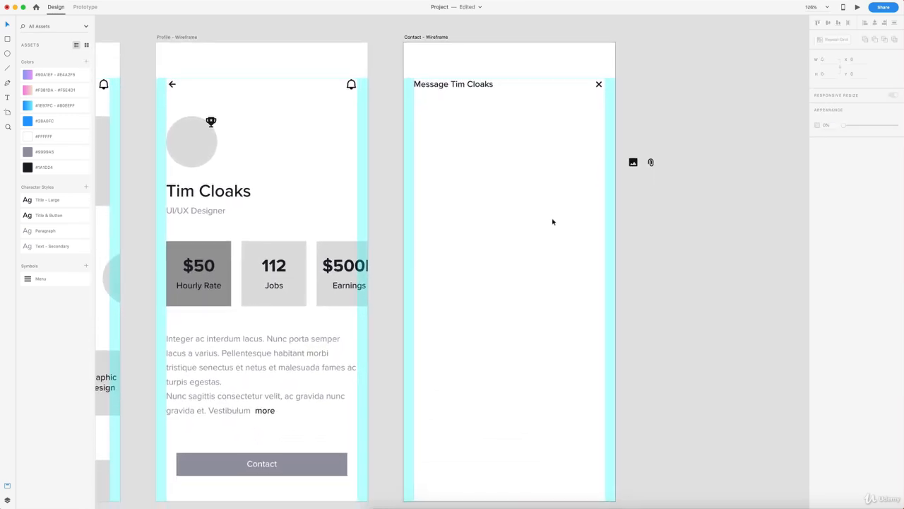
pyautogui.scroll(-2, 553, 221)
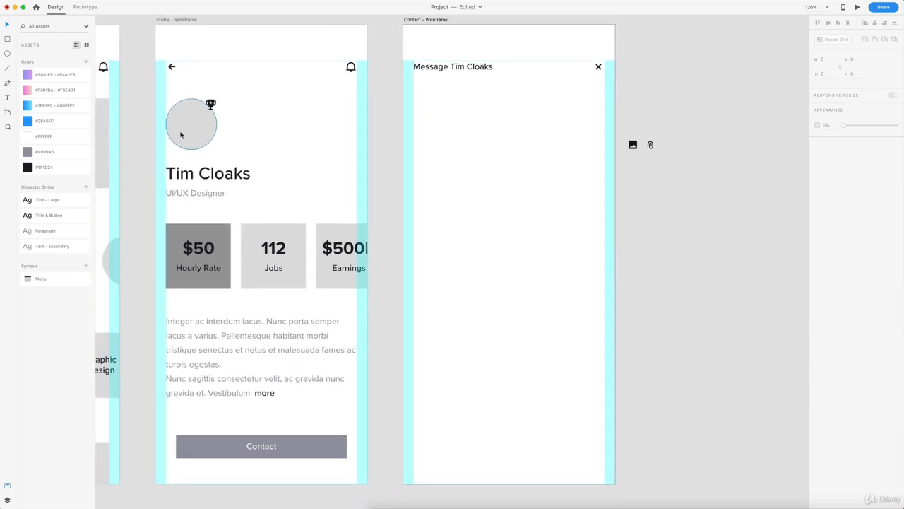
# Step: Copy the avatar circle onto the Contact artboard, set its width to 187, and place it under the heading
pyautogui.moveTo(181, 135); pyautogui.dragTo(461, 168)
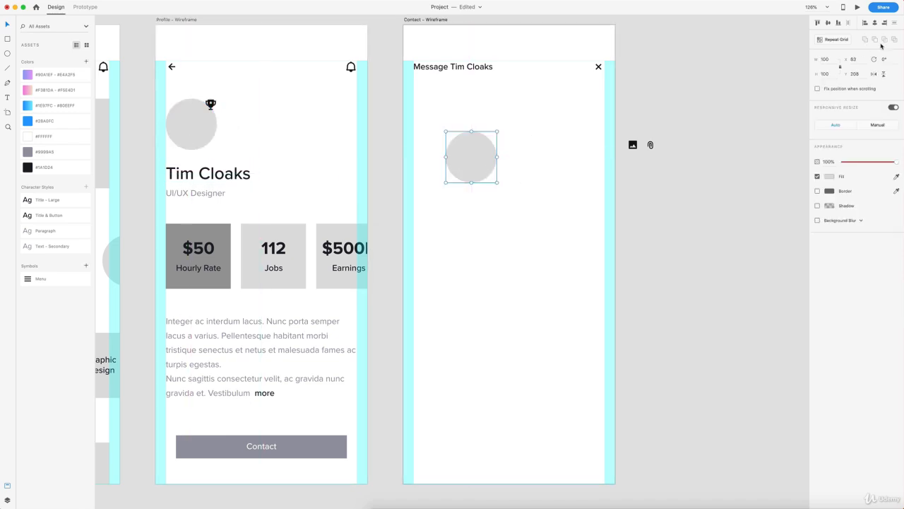
pyautogui.click(830, 61)
pyautogui.write('187')
pyautogui.press('Return')
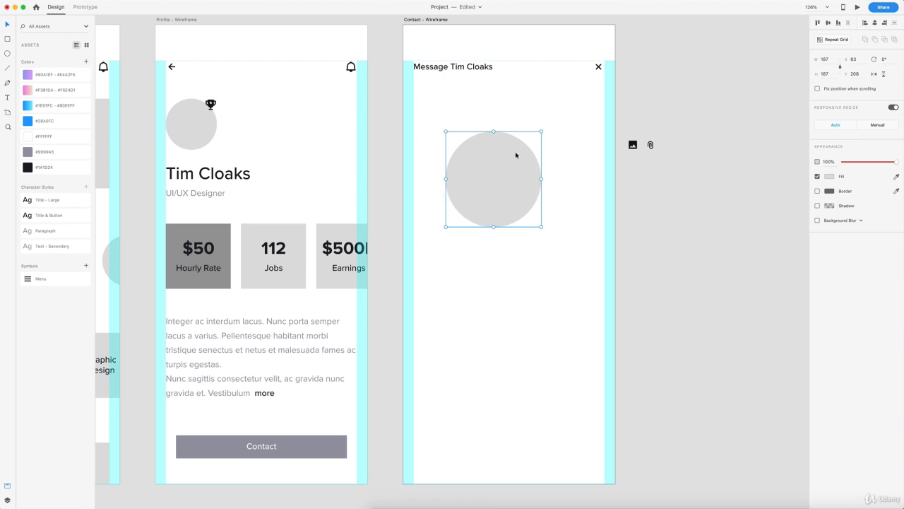
pyautogui.moveTo(515, 154); pyautogui.dragTo(509, 115)
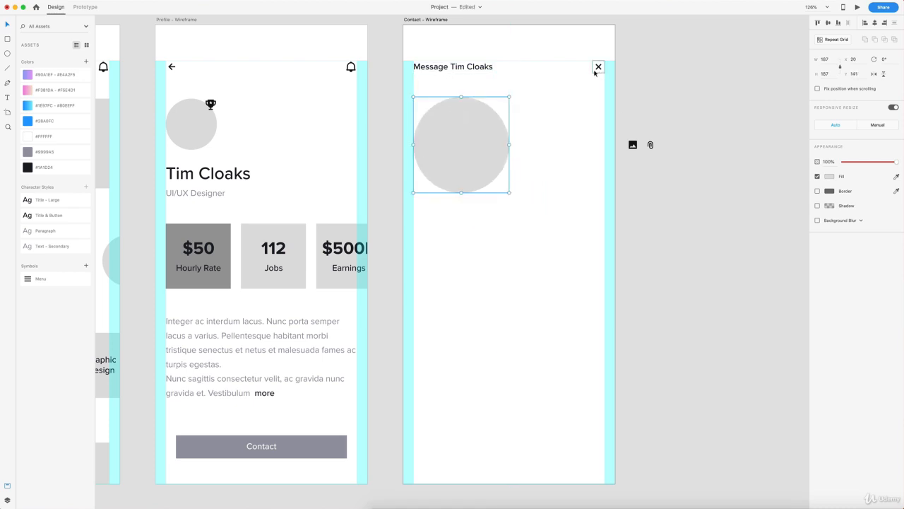
pyautogui.press('alt')
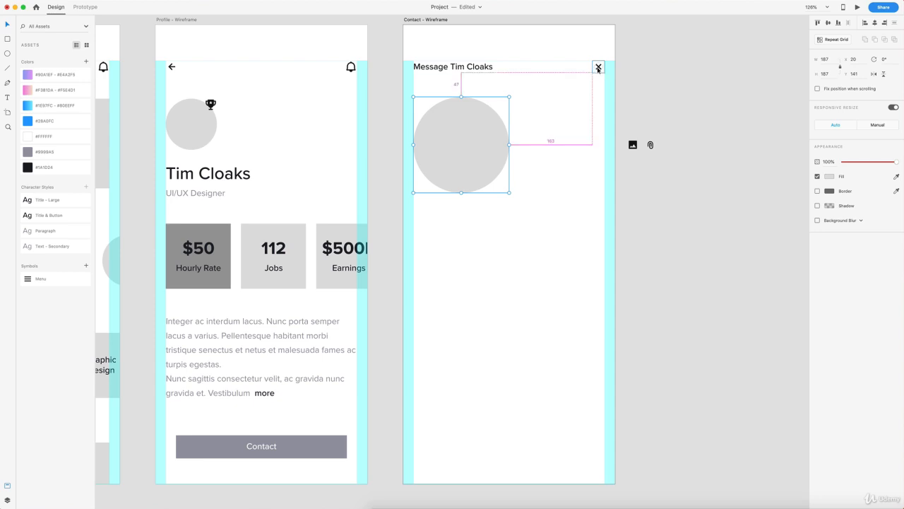
pyautogui.press('Down')
pyautogui.press('Down')
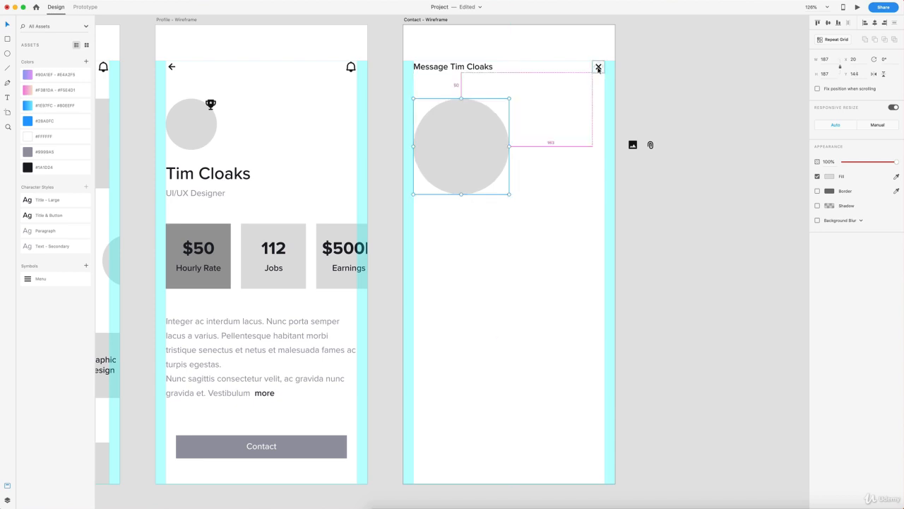
# Step: Select the heading text and close icon together
pyautogui.click(486, 68)
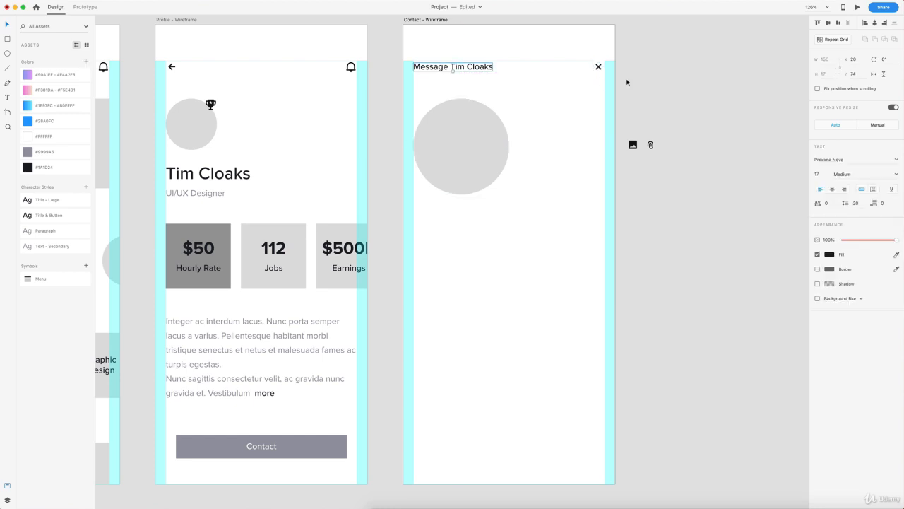
pyautogui.moveTo(621, 79); pyautogui.dragTo(434, 55)
pyautogui.scroll(5, 500, 57)
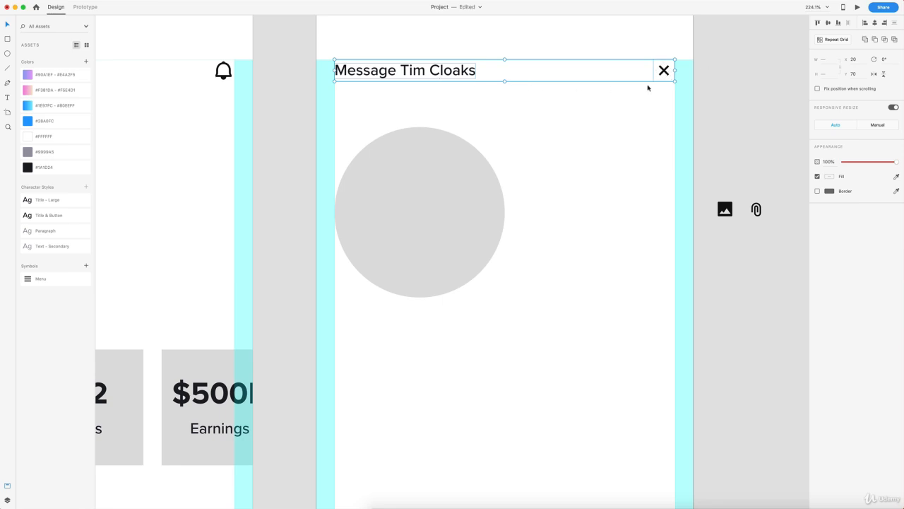
# Step: Duplicate the 187-wide grey avatar circle so the copy sits just to its right
pyautogui.press('alt')
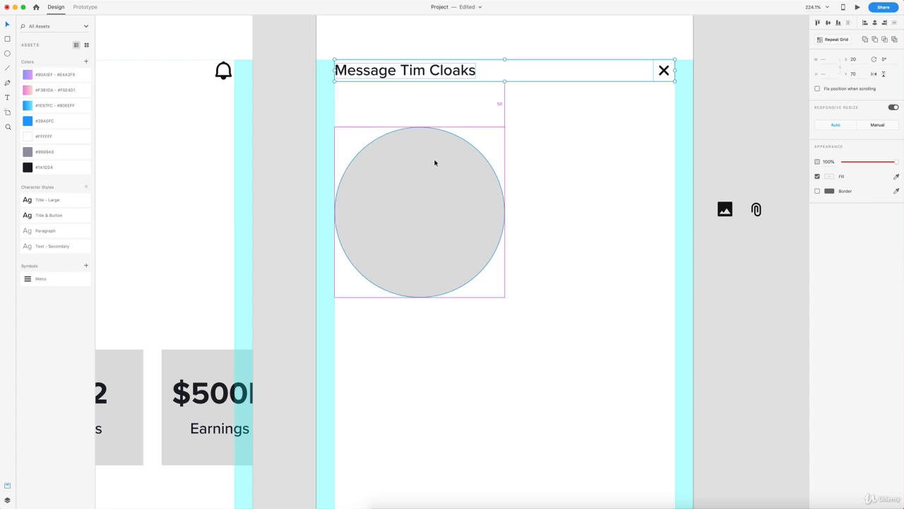
pyautogui.click(579, 139)
pyautogui.scroll(-3, 579, 139)
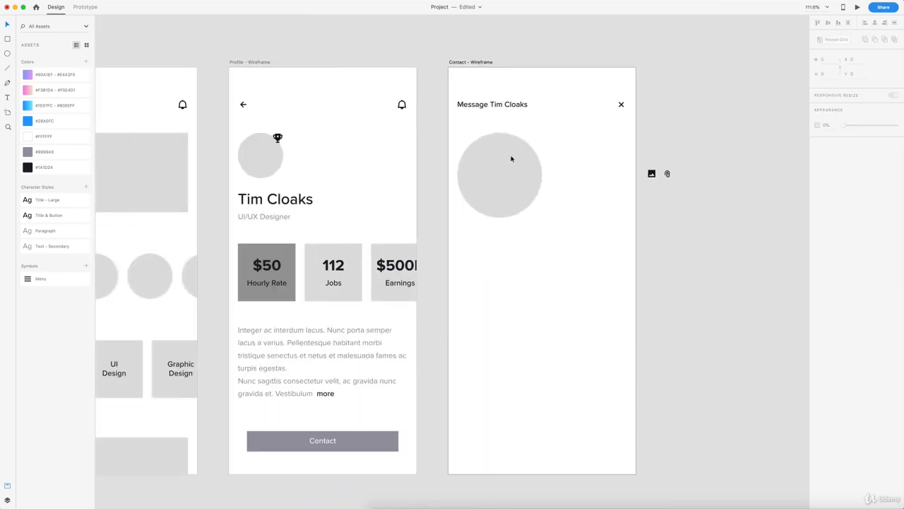
pyautogui.hscroll(-5, 504, 141)
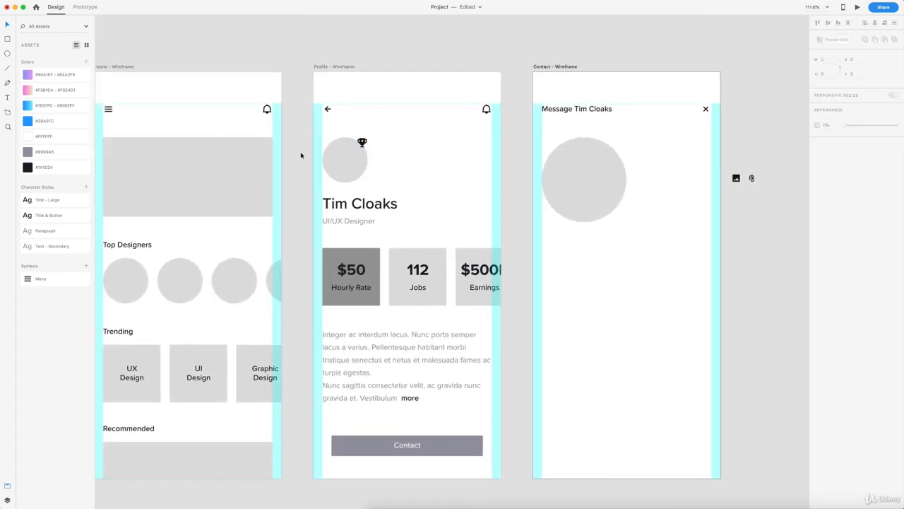
pyautogui.hscroll(7, 488, 153)
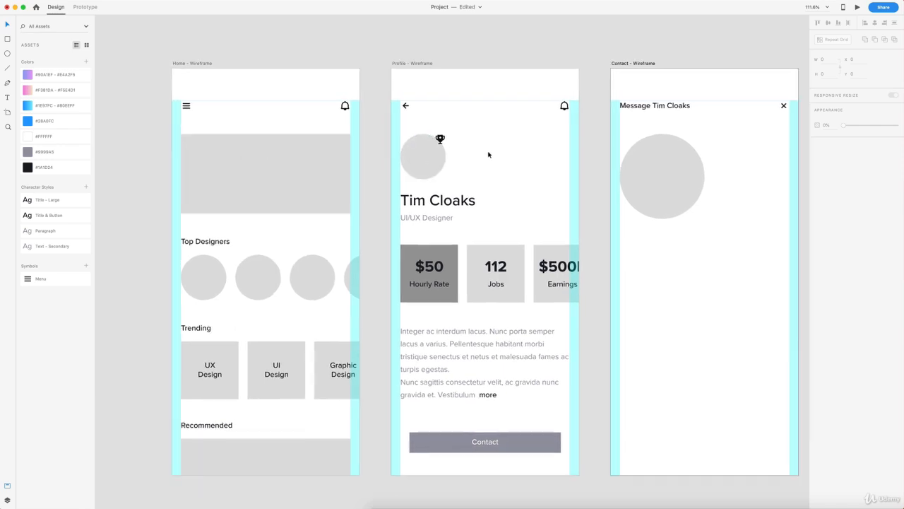
pyautogui.scroll(1, 512, 153)
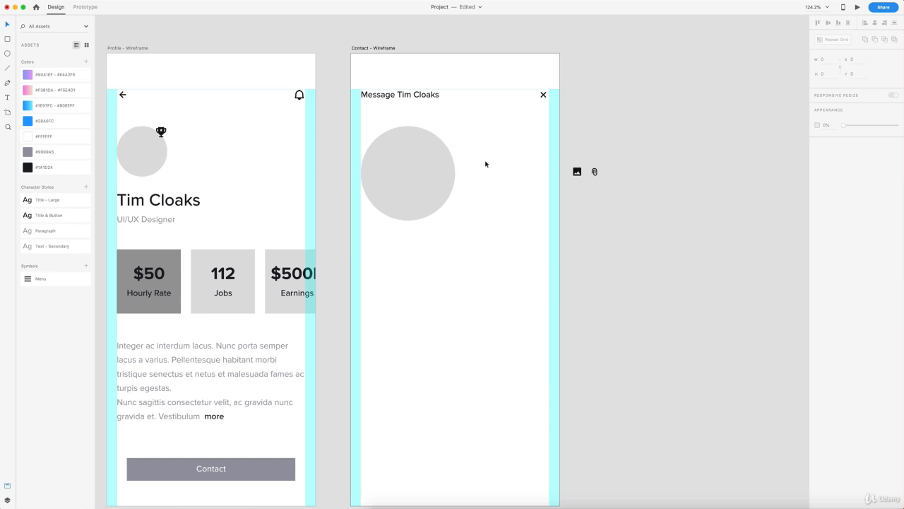
pyautogui.moveTo(400, 171); pyautogui.dragTo(495, 168)
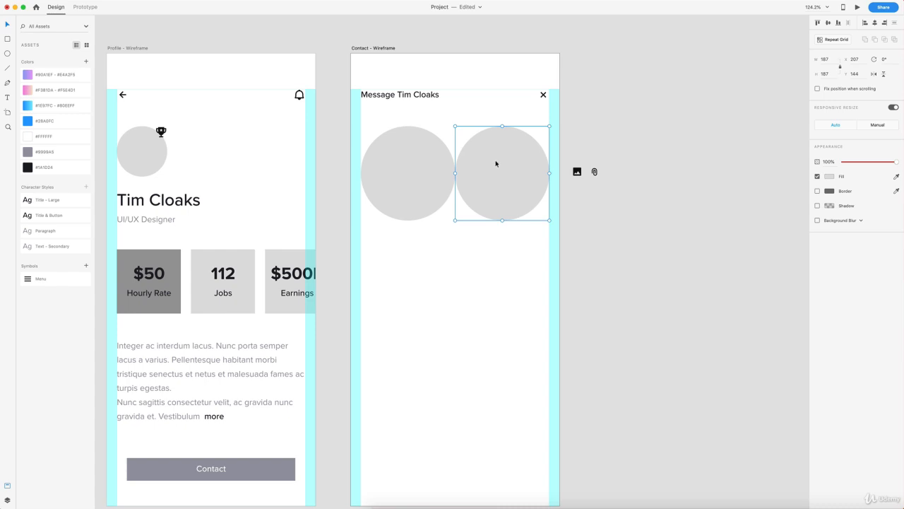
# Step: Draw a borderless #9999A5 circle, resize it to 80 px wide, and centre it between the avatars
pyautogui.click(446, 205)
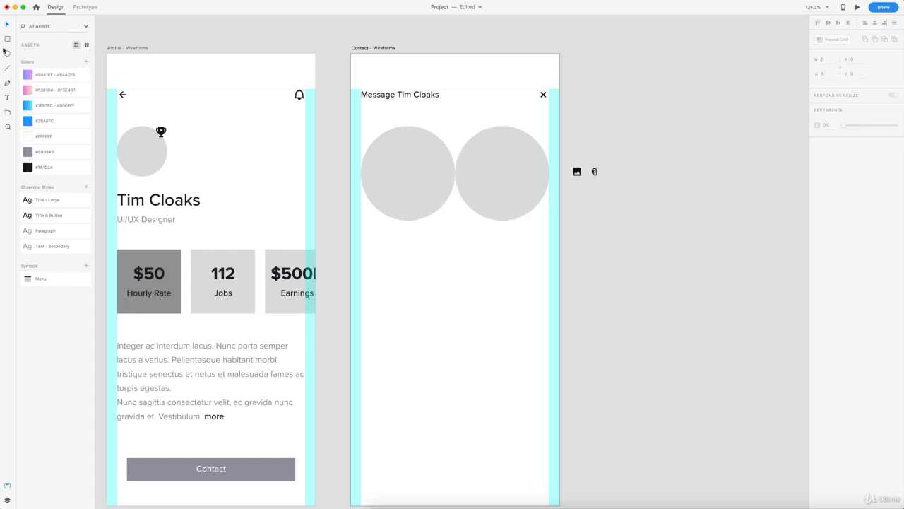
pyautogui.moveTo(428, 155); pyautogui.dragTo(458, 185)
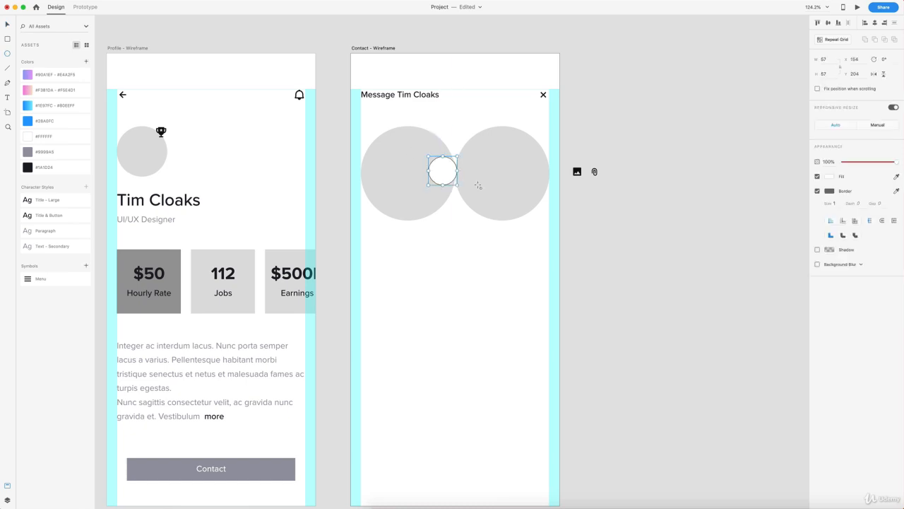
pyautogui.click(28, 151)
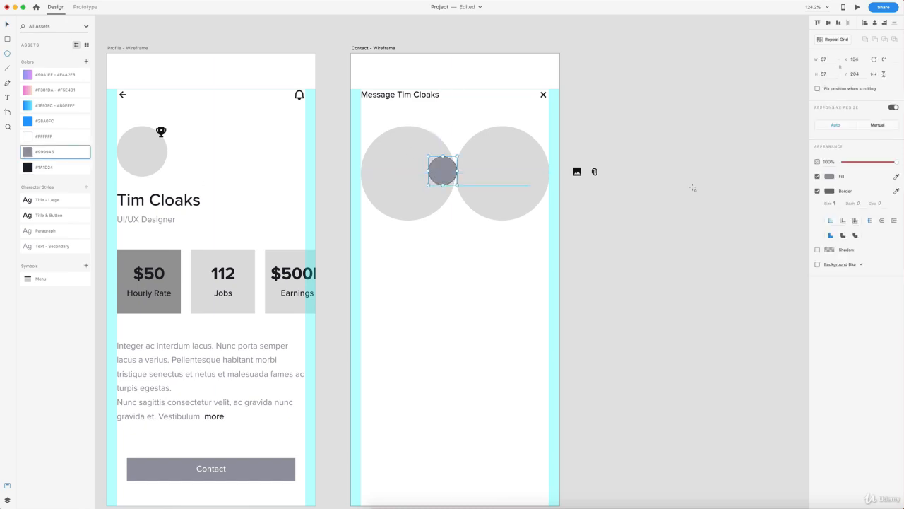
pyautogui.click(817, 190)
pyautogui.moveTo(444, 174); pyautogui.dragTo(455, 176)
pyautogui.click(831, 60)
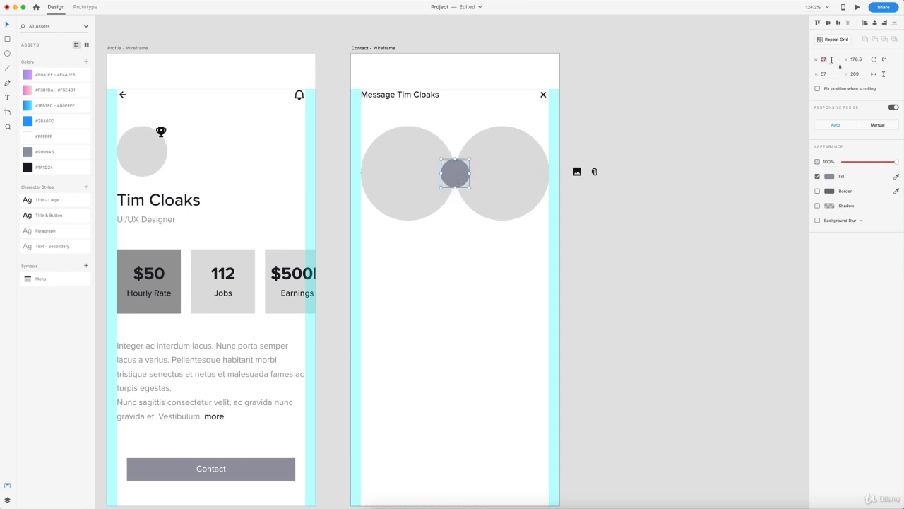
pyautogui.write('80')
pyautogui.press('Return')
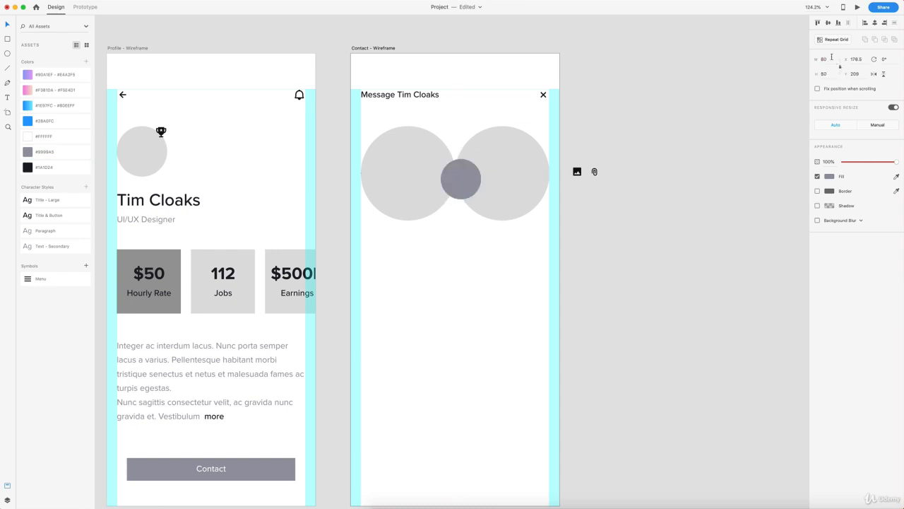
pyautogui.moveTo(470, 181); pyautogui.dragTo(462, 177)
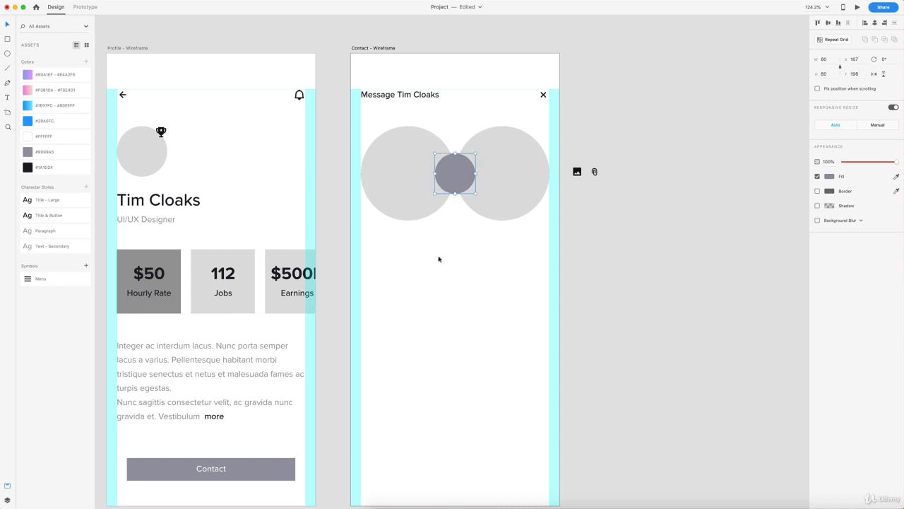
pyautogui.scroll(3, 454, 172)
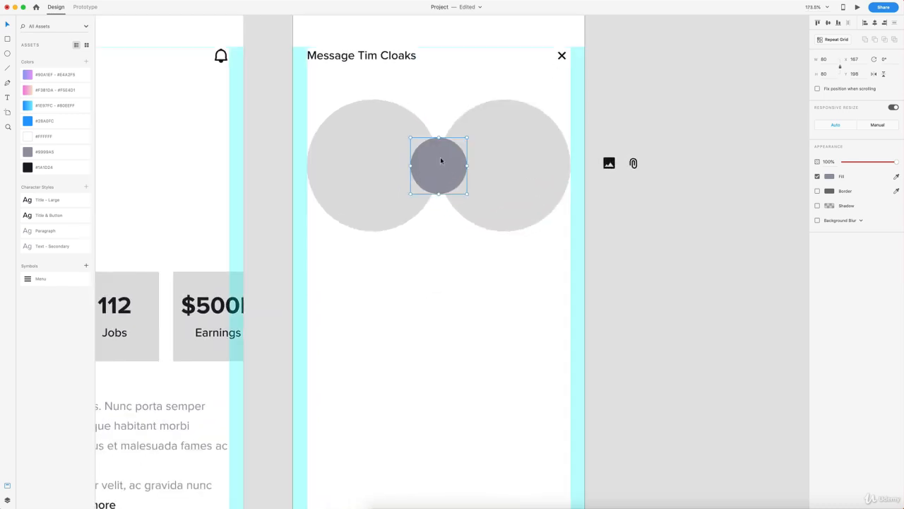
# Step: Add a '$50/hr' text label inside the small grey circle
pyautogui.press('t')
pyautogui.click(437, 163)
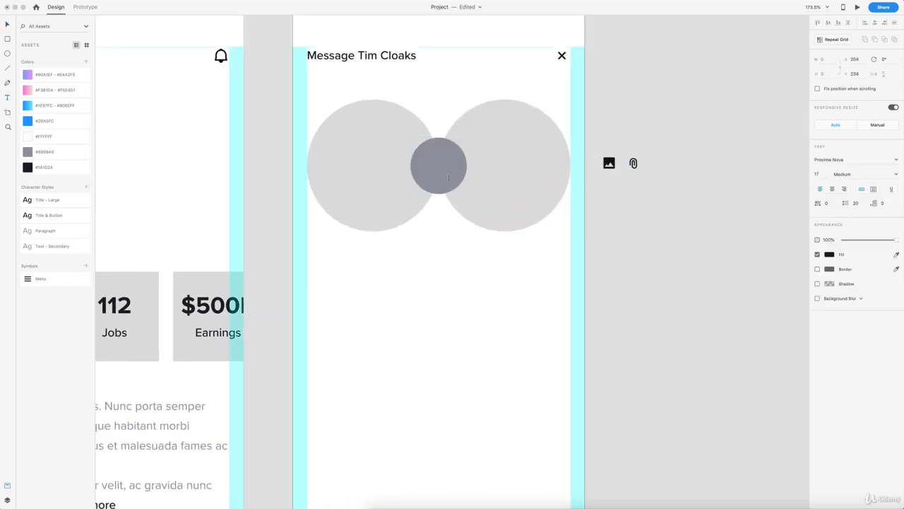
pyautogui.write('$50/hr')
pyautogui.scroll(-3, 363, 168)
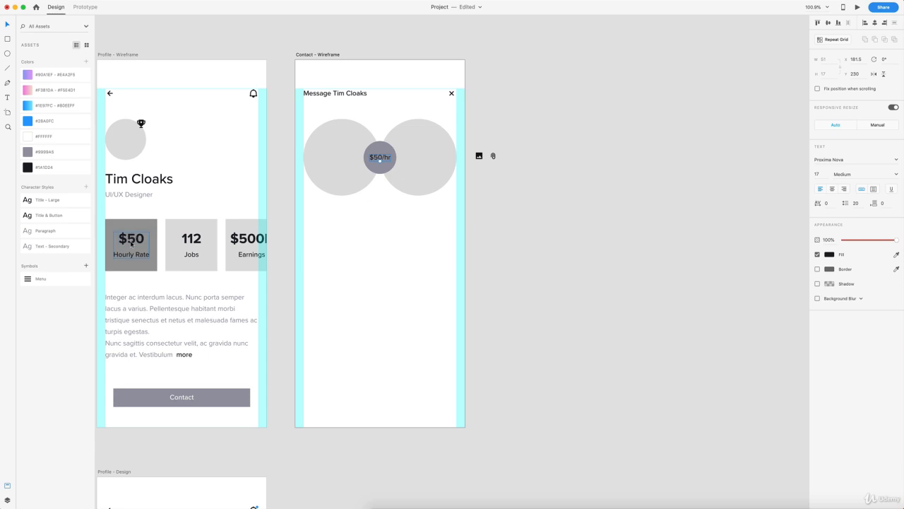
pyautogui.scroll(5, 374, 156)
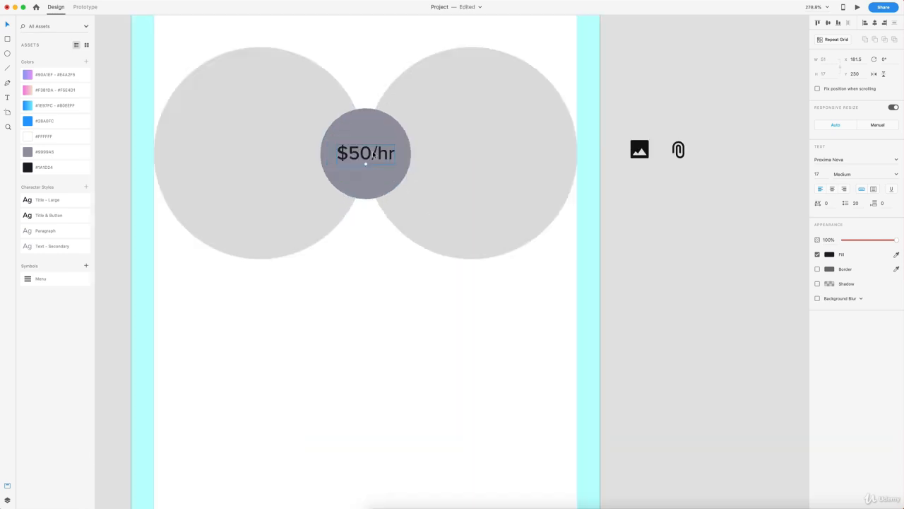
# Step: Make the $50/hr text Bold and white #FFFFFF, centred in the badge
pyautogui.click(897, 174)
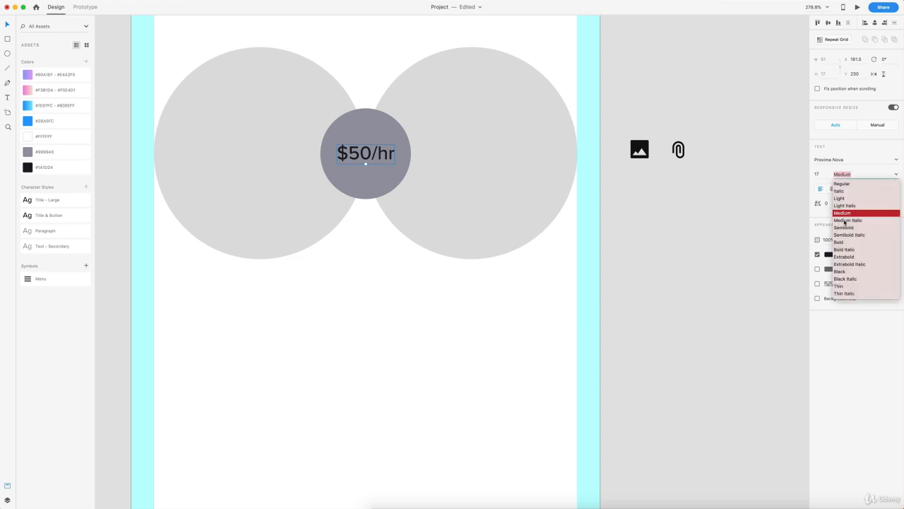
pyautogui.click(845, 243)
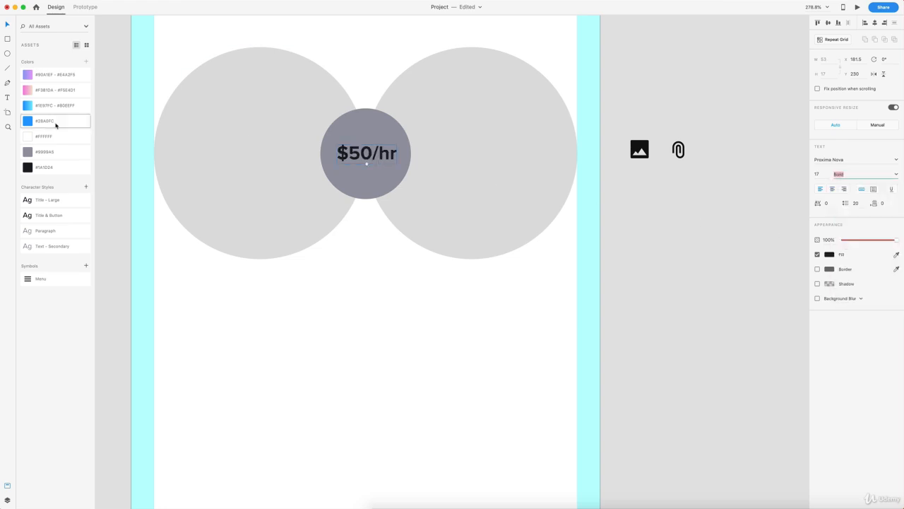
pyautogui.click(31, 139)
pyautogui.moveTo(366, 152); pyautogui.dragTo(375, 156)
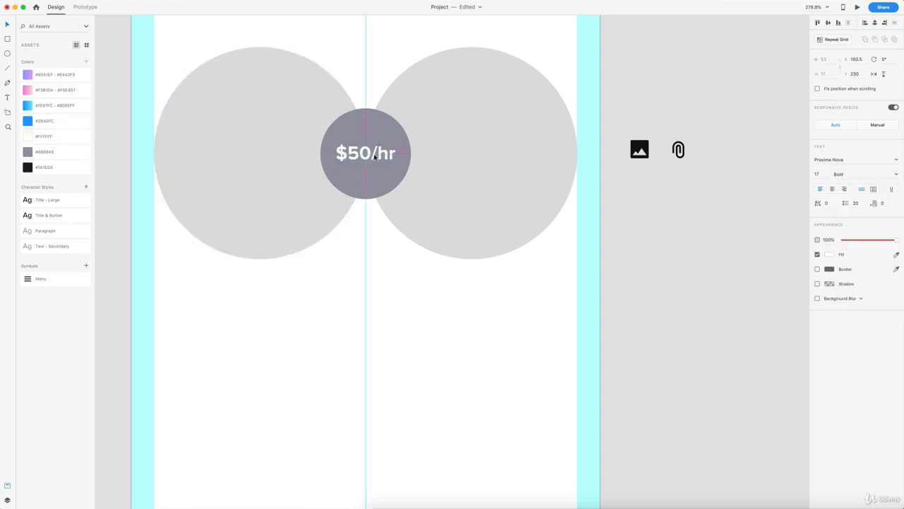
pyautogui.click(371, 246)
pyautogui.scroll(-5, 374, 238)
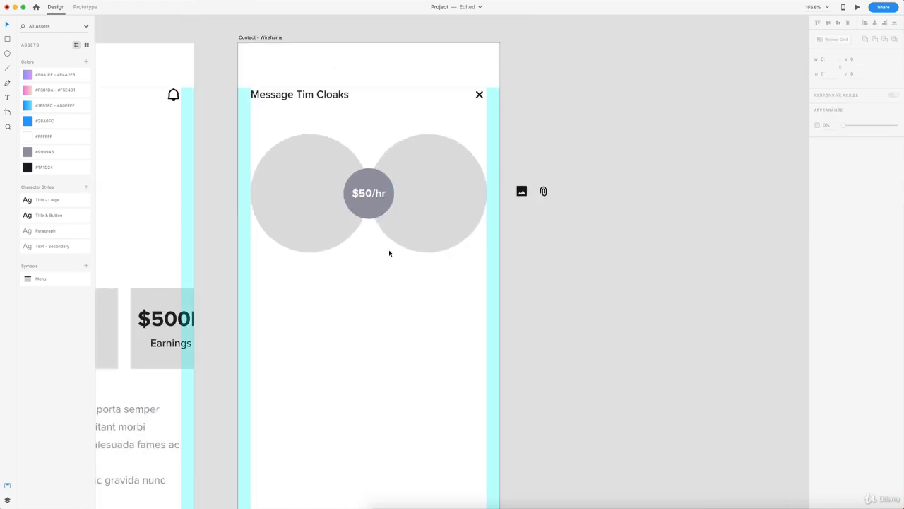
pyautogui.scroll(-3, 394, 267)
pyautogui.scroll(-3, 394, 264)
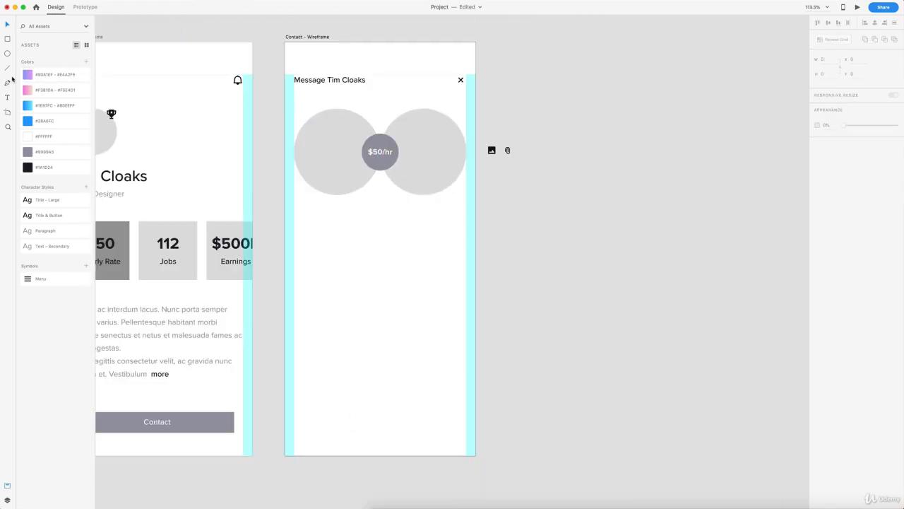
# Step: Create a text area below the avatars and paste in the rates paragraph ending 'Learn more'
pyautogui.click(8, 99)
pyautogui.moveTo(293, 214); pyautogui.dragTo(464, 289)
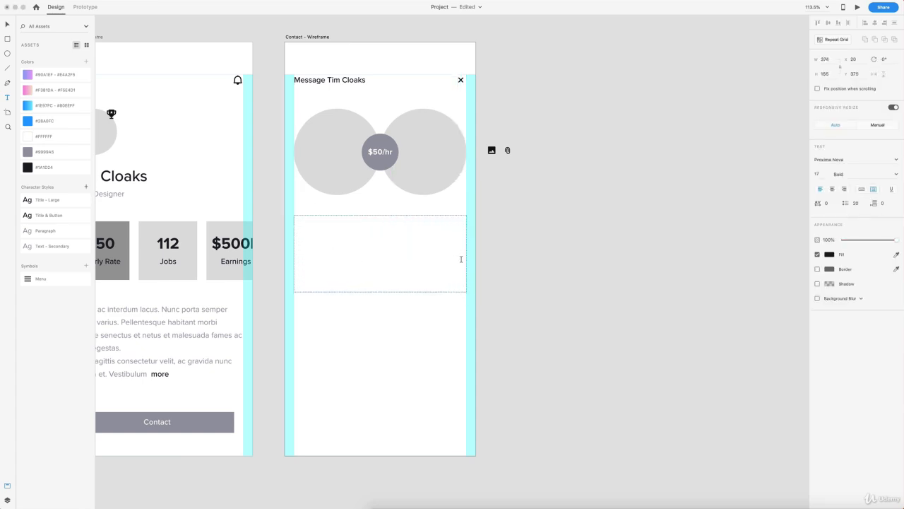
pyautogui.write('adsfsdf')
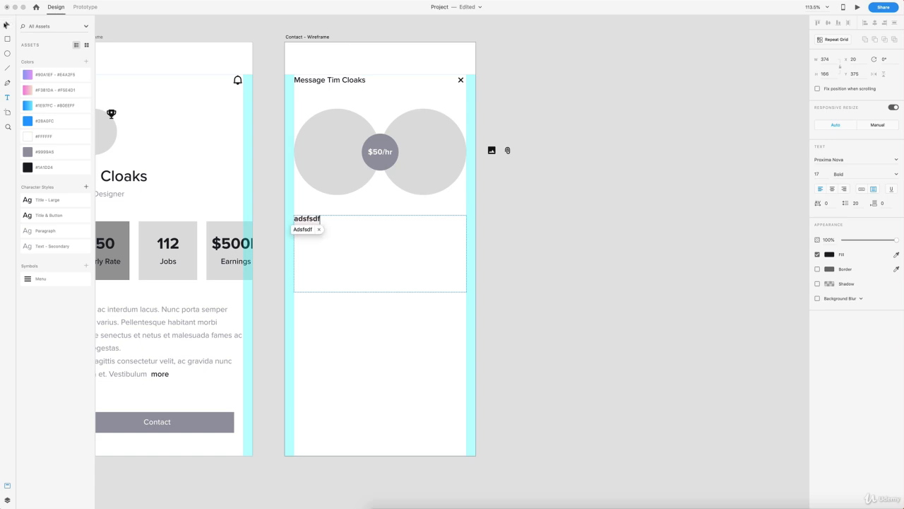
pyautogui.press('super+a')
pyautogui.write('Our designers select their own rates. These rates are final as we respect our designers choice to select their own price.  Learn more')
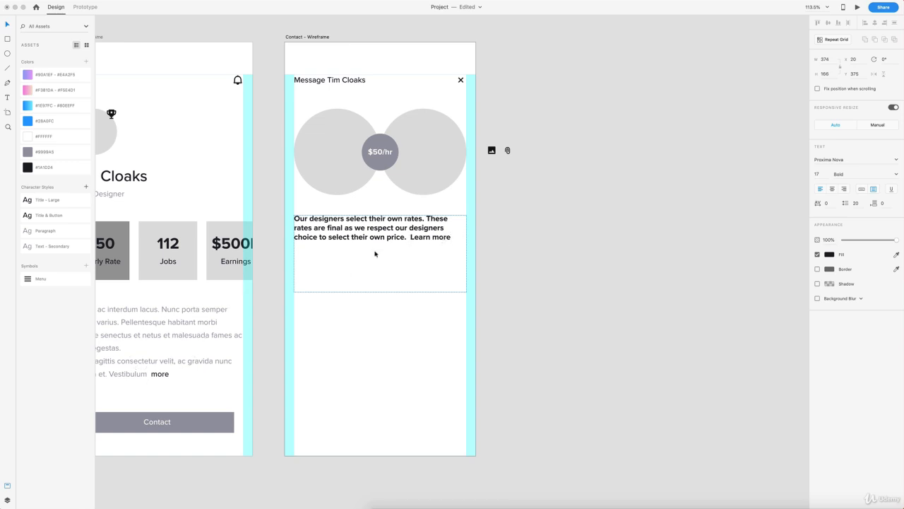
pyautogui.moveTo(410, 237); pyautogui.dragTo(457, 241)
pyautogui.press('Escape')
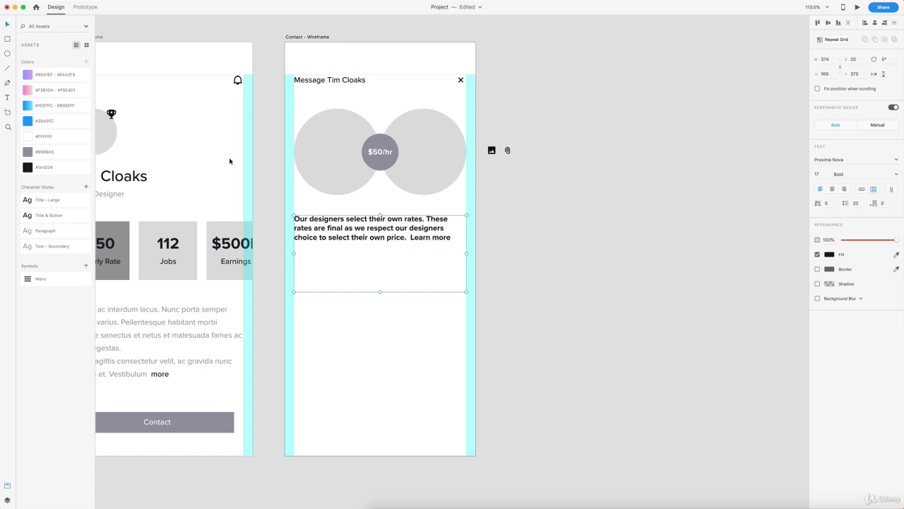
# Step: Apply the Paragraph character style with 28 line spacing and shrink the box to fit the text
pyautogui.click(29, 231)
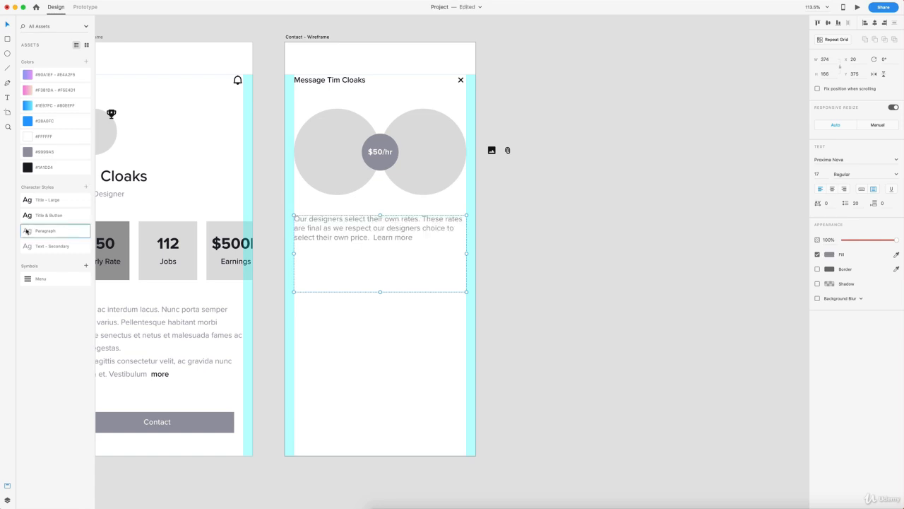
pyautogui.click(856, 203)
pyautogui.write('28')
pyautogui.press('Return')
pyautogui.hscroll(-5, 587, 256)
pyautogui.click(238, 309)
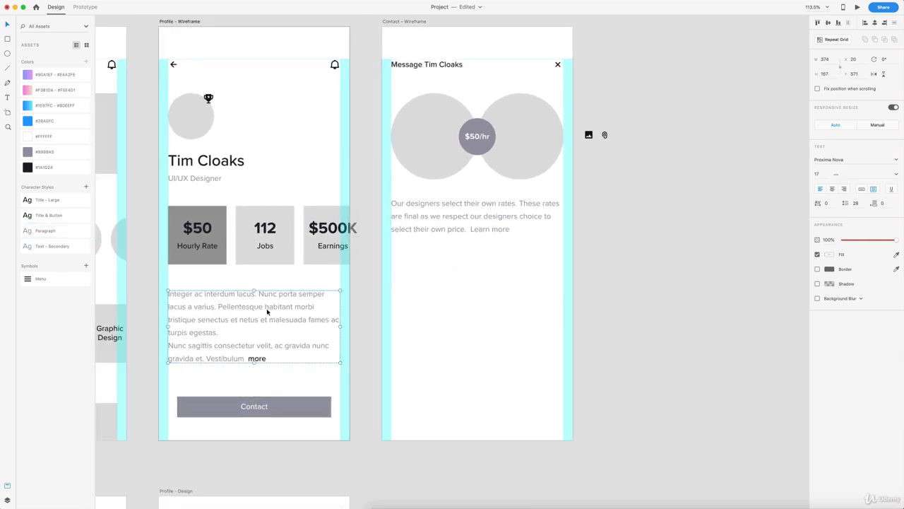
pyautogui.hscroll(3, 267, 312)
pyautogui.click(432, 275)
pyautogui.moveTo(431, 283); pyautogui.dragTo(429, 241)
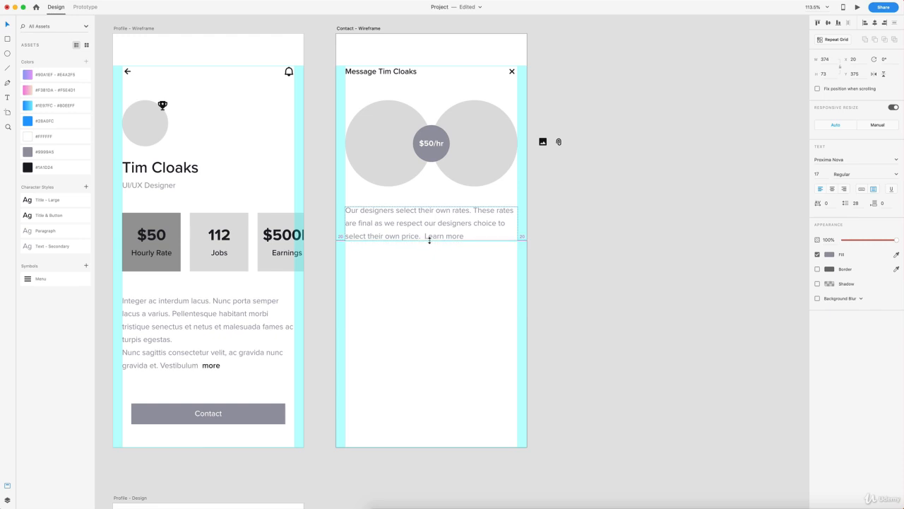
# Step: Set the words 'Learn more' to Medium font weight
pyautogui.doubleClick(427, 236)
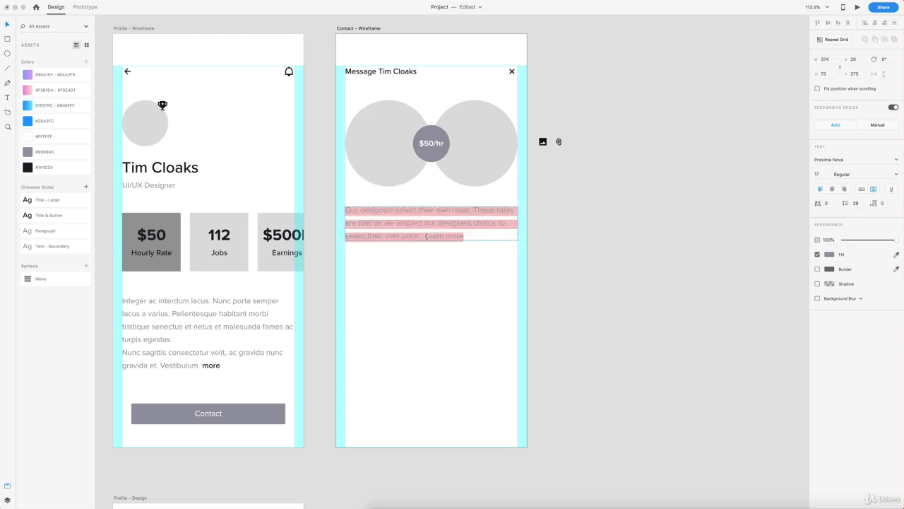
pyautogui.moveTo(426, 236); pyautogui.dragTo(466, 236)
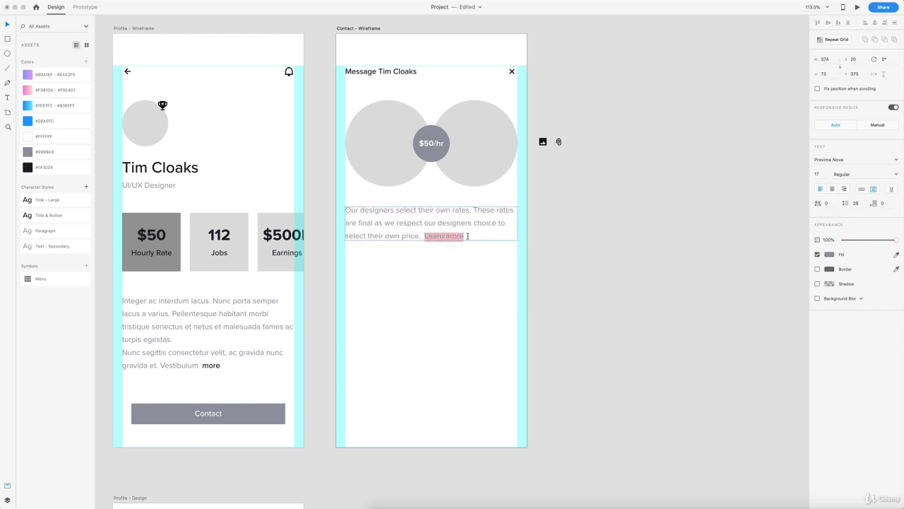
pyautogui.click(896, 174)
pyautogui.click(842, 213)
pyautogui.scroll(-10, 626, 262)
# Step: Colour the words 'Learn more' dark #1A1D24
pyautogui.doubleClick(338, 377)
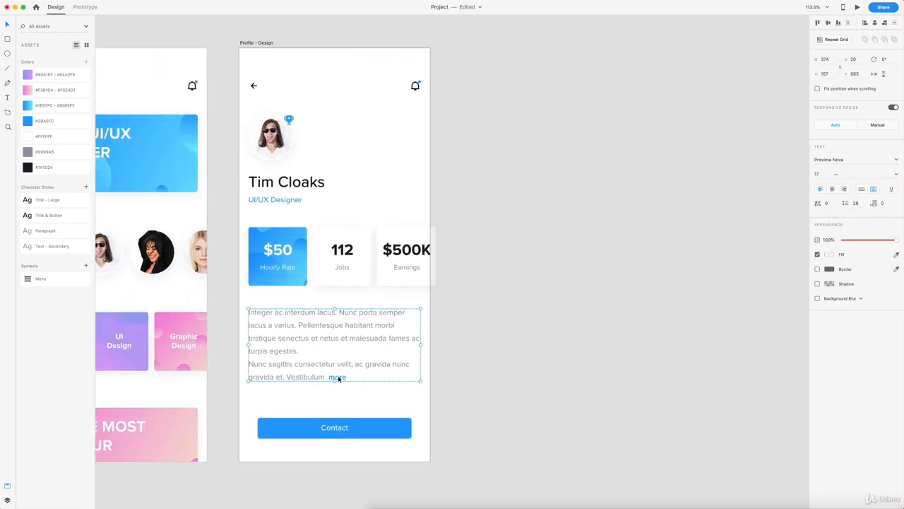
pyautogui.click(337, 377)
pyautogui.scroll(10, 563, 249)
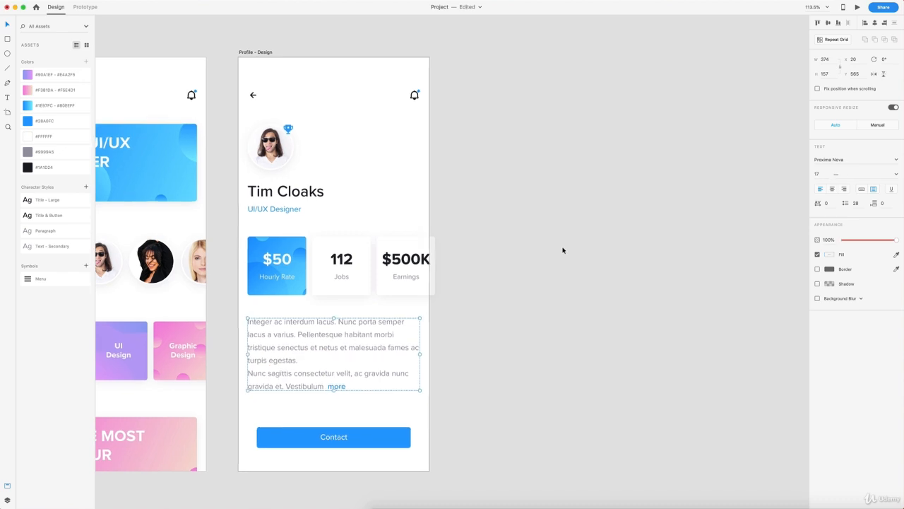
pyautogui.doubleClick(518, 222)
pyautogui.moveTo(508, 219); pyautogui.dragTo(548, 219)
pyautogui.click(29, 167)
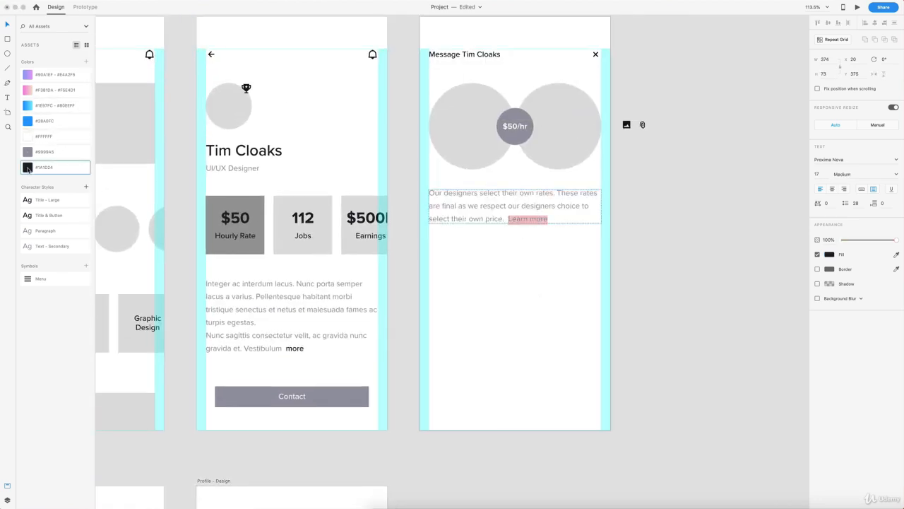
pyautogui.press('Escape')
# Step: Move the rates paragraph up slightly so it sits snugly beneath the avatars
pyautogui.scroll(1, 649, 227)
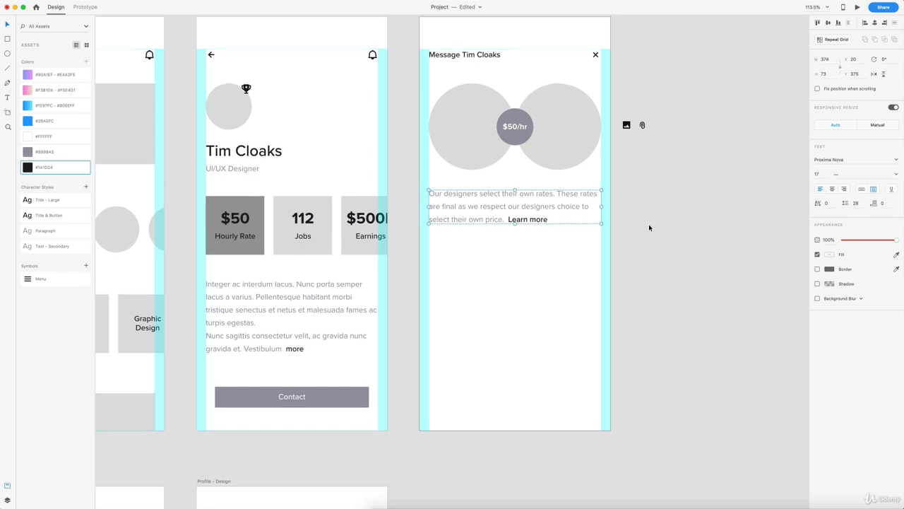
pyautogui.click(649, 227)
pyautogui.moveTo(466, 217); pyautogui.dragTo(465, 205)
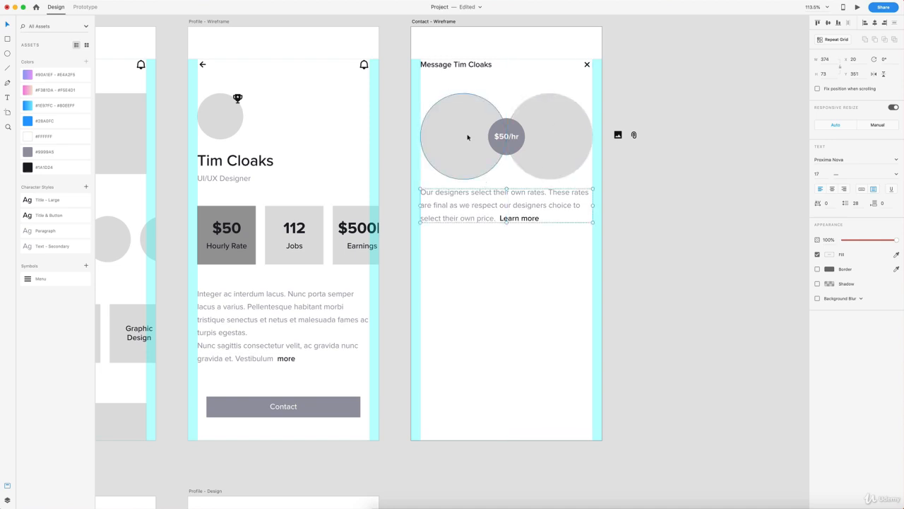
pyautogui.click(519, 261)
pyautogui.scroll(-1, 519, 261)
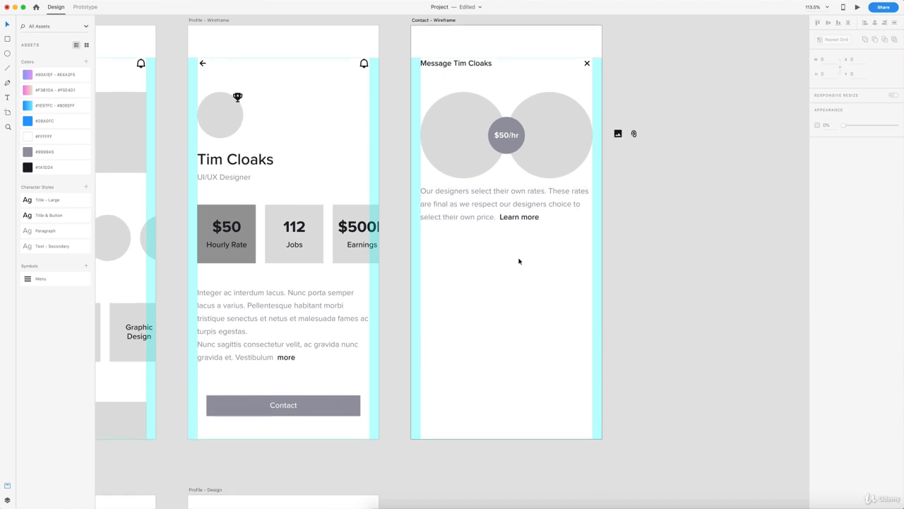
# Step: Add a 'Message' label in Title & Button style, aligned to the left margin below the paragraph
pyautogui.press('t')
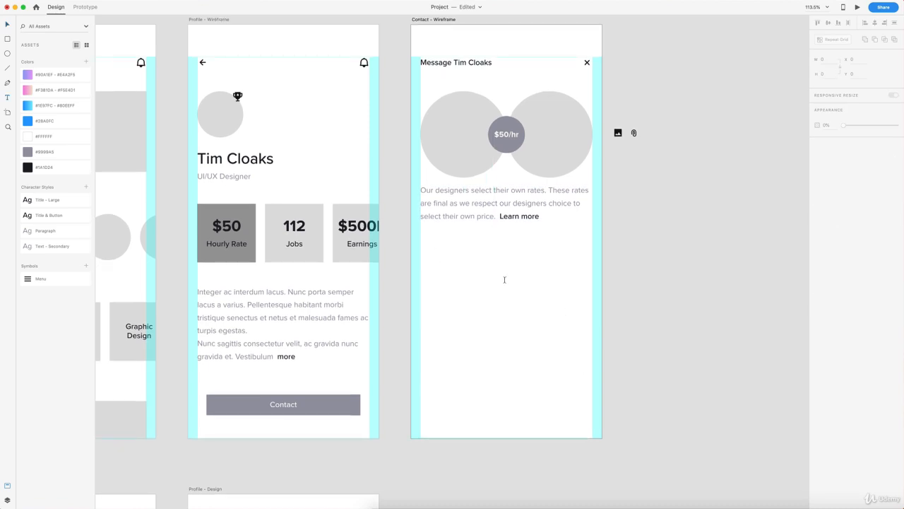
pyautogui.click(442, 260)
pyautogui.write('Message')
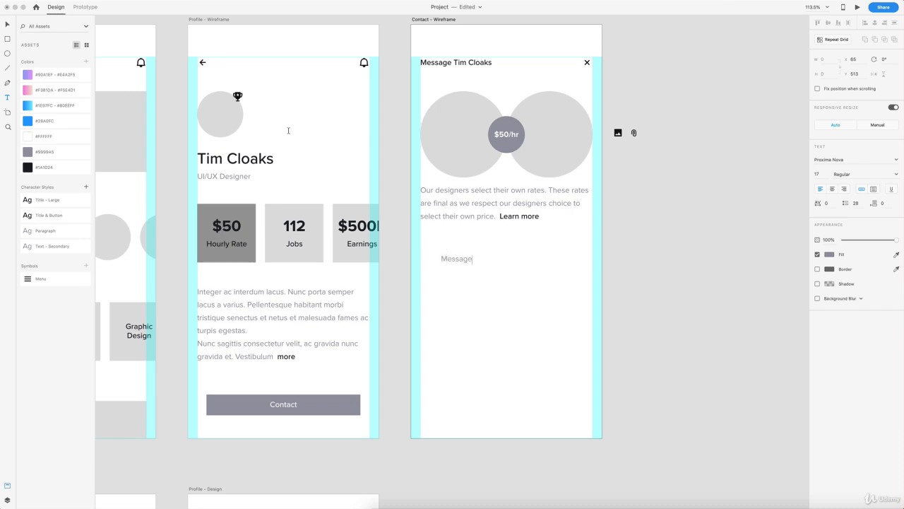
pyautogui.click(5, 25)
pyautogui.click(32, 200)
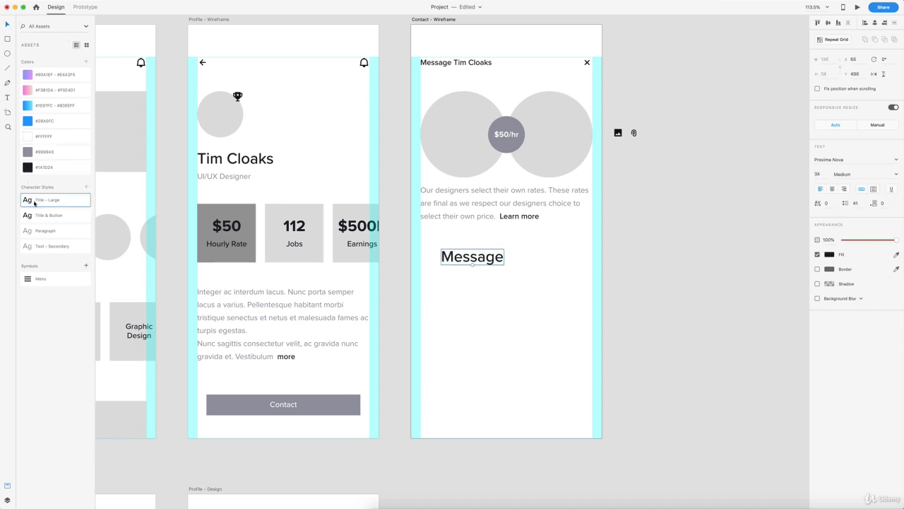
pyautogui.click(31, 216)
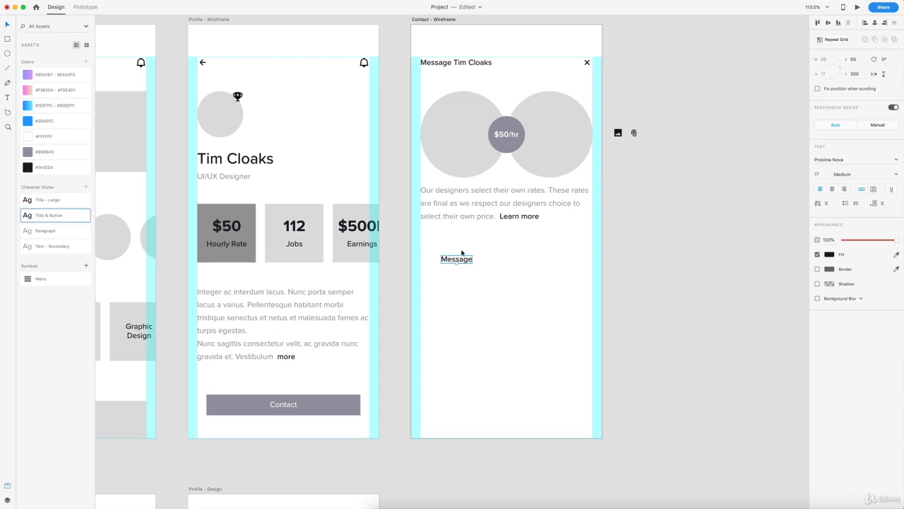
pyautogui.moveTo(461, 252); pyautogui.dragTo(440, 254)
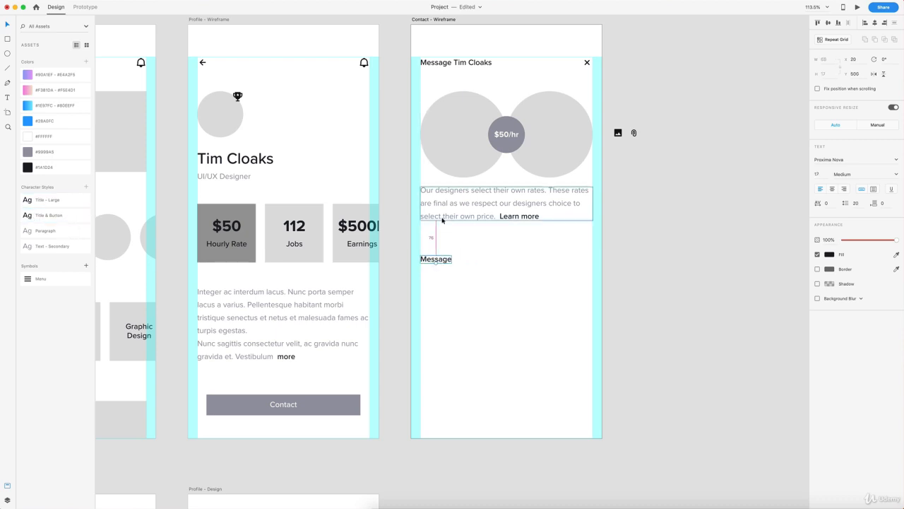
pyautogui.press('Up')
pyautogui.press('Up')
pyautogui.press('Up')
pyautogui.press('Up')
pyautogui.press('Up')
pyautogui.press('Up')
pyautogui.press('Up')
pyautogui.press('Up')
pyautogui.press('Up')
pyautogui.press('Up')
pyautogui.press('Up')
pyautogui.press('Up')
pyautogui.press('Up')
pyautogui.press('Up')
pyautogui.press('Up')
pyautogui.press('Up')
pyautogui.press('Up')
pyautogui.press('Up')
pyautogui.press('Up')
pyautogui.press('Up')
pyautogui.press('Up')
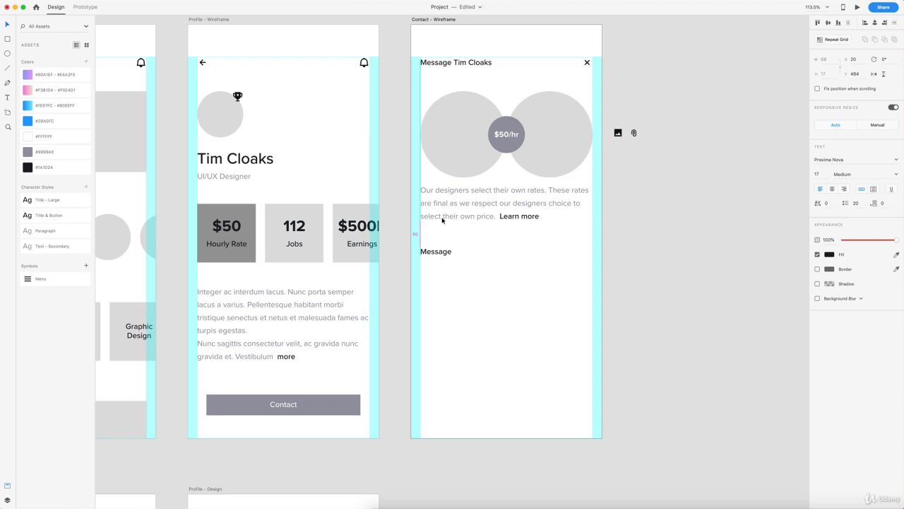
# Step: Draw a rectangle just under the Message label and set its height to 247
pyautogui.click(494, 275)
pyautogui.scroll(-2, 494, 276)
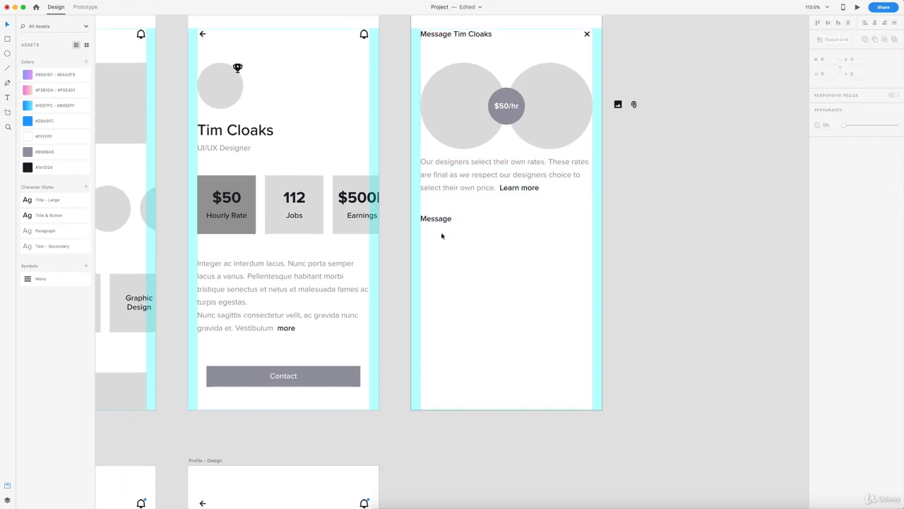
pyautogui.click(8, 40)
pyautogui.moveTo(421, 233); pyautogui.dragTo(592, 351)
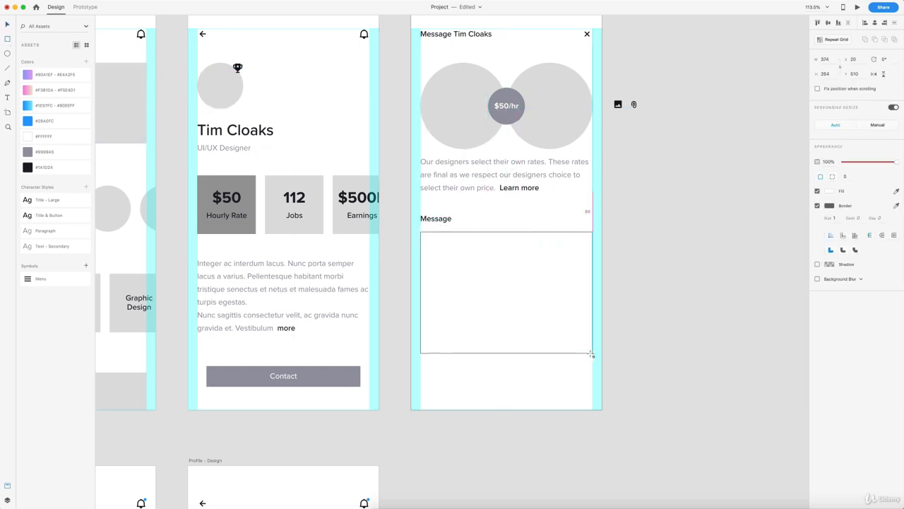
pyautogui.moveTo(458, 273); pyautogui.dragTo(459, 272)
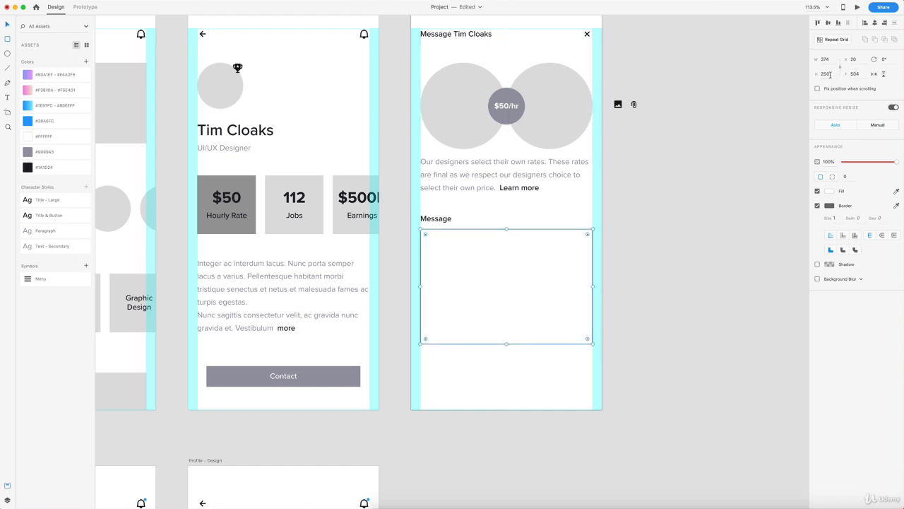
pyautogui.click(830, 75)
pyautogui.write('247')
pyautogui.press('Return')
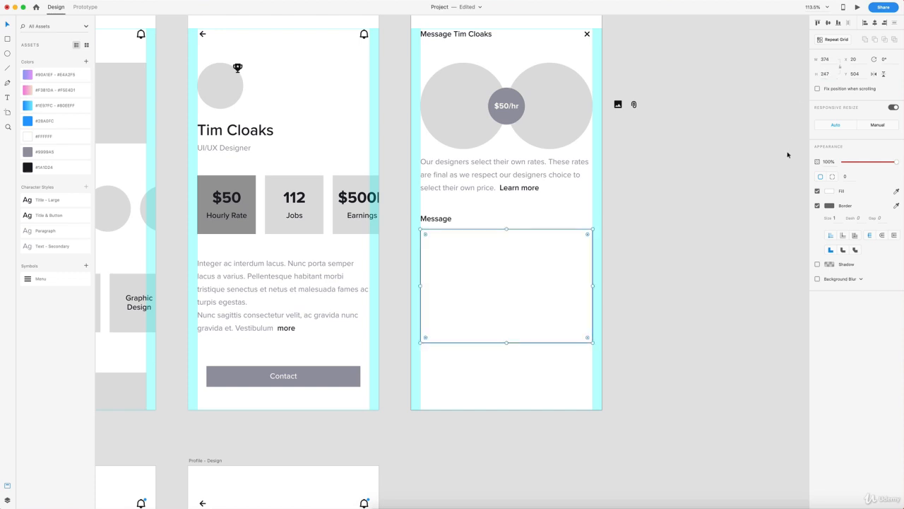
# Step: Remove the box's border and fill it with the avatar circles' light grey
pyautogui.click(817, 206)
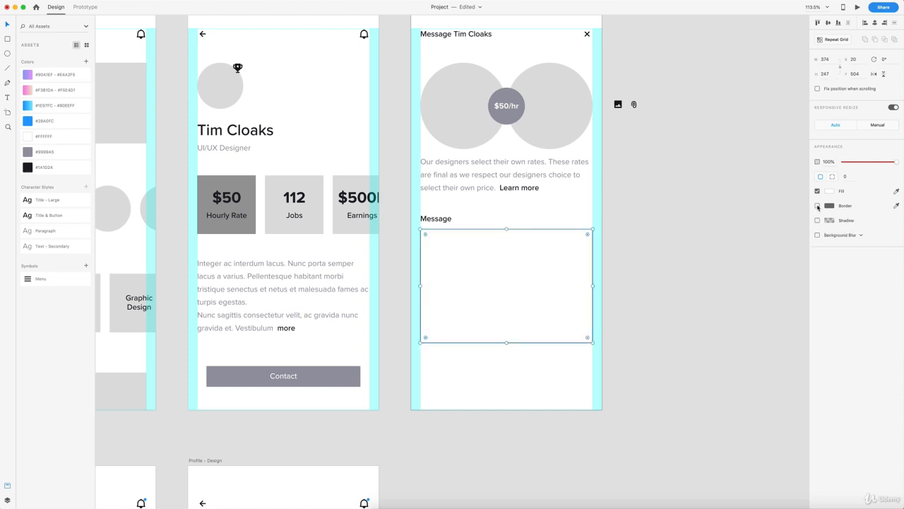
pyautogui.click(44, 151)
pyautogui.click(895, 191)
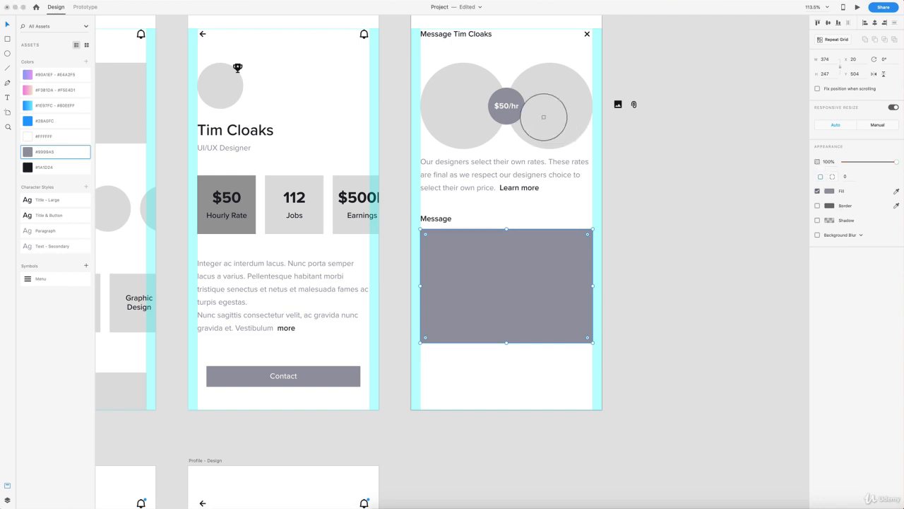
pyautogui.click(545, 116)
pyautogui.click(672, 224)
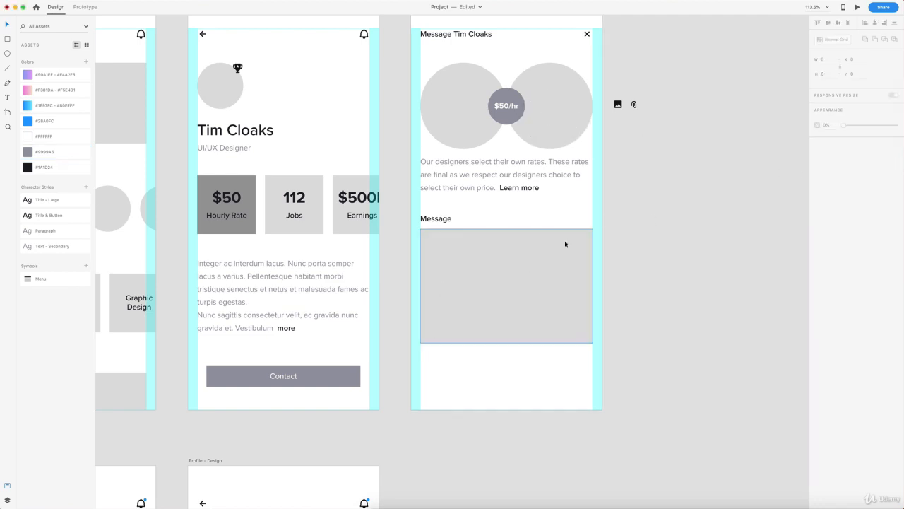
pyautogui.click(626, 106)
# Step: Move the image and attachment icons into the box, inset 20 px from bottom and right edges
pyautogui.moveTo(626, 105); pyautogui.dragTo(556, 318)
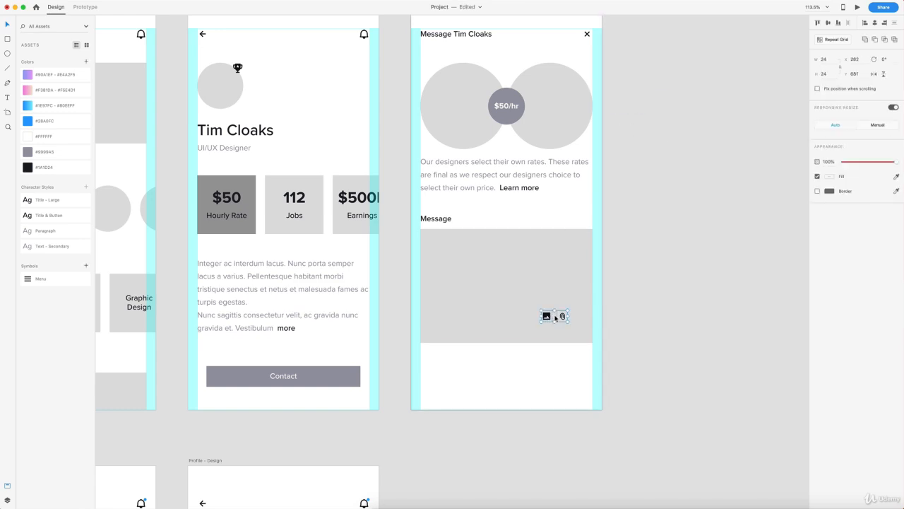
pyautogui.scroll(5, 555, 317)
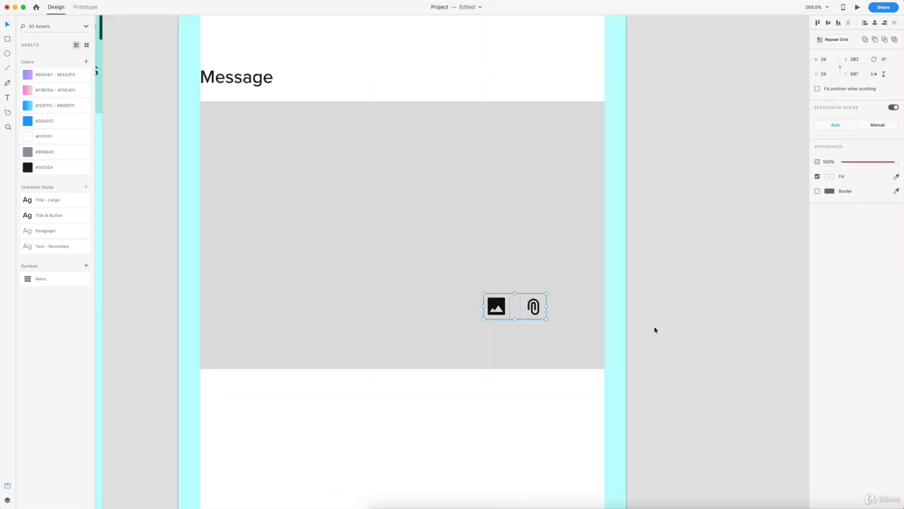
pyautogui.moveTo(534, 307); pyautogui.dragTo(592, 357)
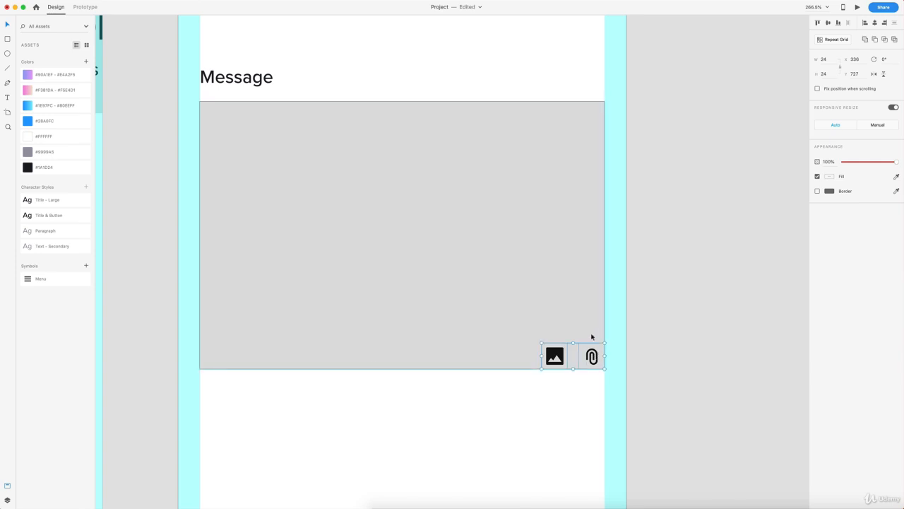
pyautogui.hotkey('shift', 'Up')
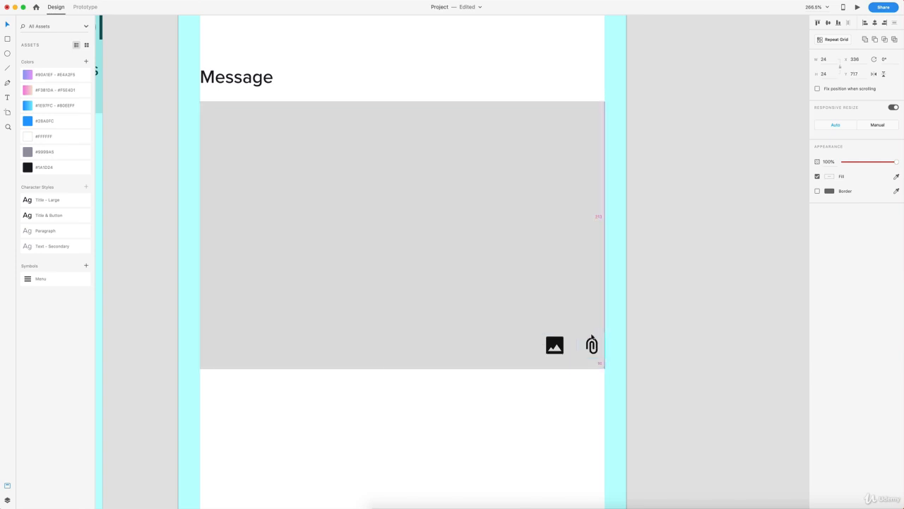
pyautogui.hotkey('shift', 'Up')
pyautogui.hotkey('shift', 'Left')
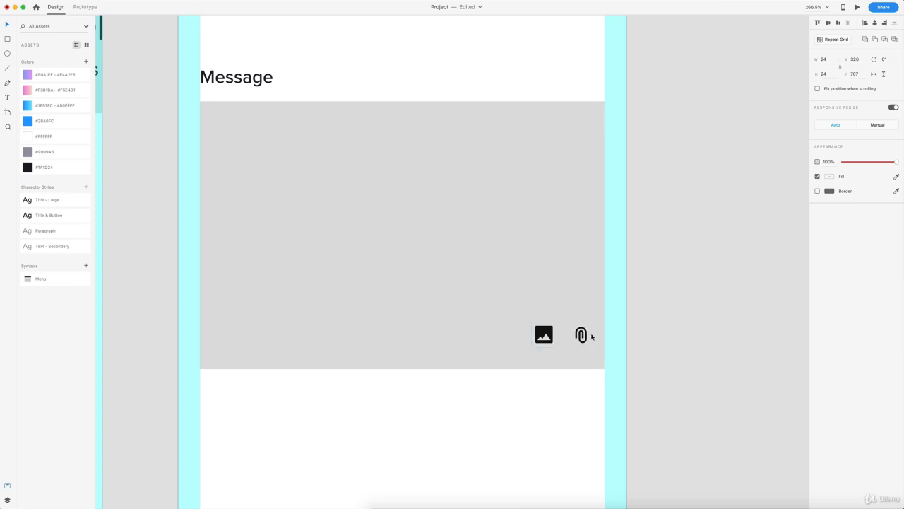
pyautogui.hotkey('shift', 'Left')
pyautogui.press('alt')
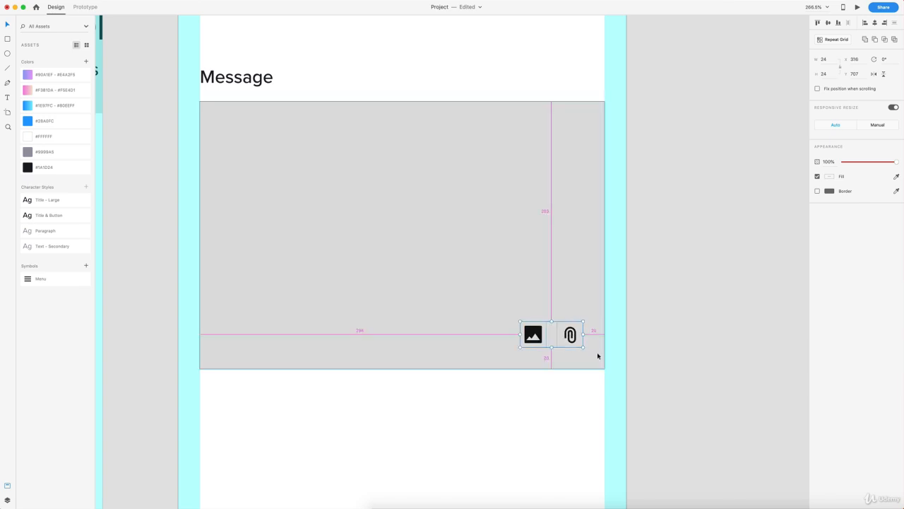
# Step: Shift the image icon slightly right to finish aligning the icon pair
pyautogui.click(645, 345)
pyautogui.moveTo(535, 337); pyautogui.dragTo(539, 338)
pyautogui.click(667, 340)
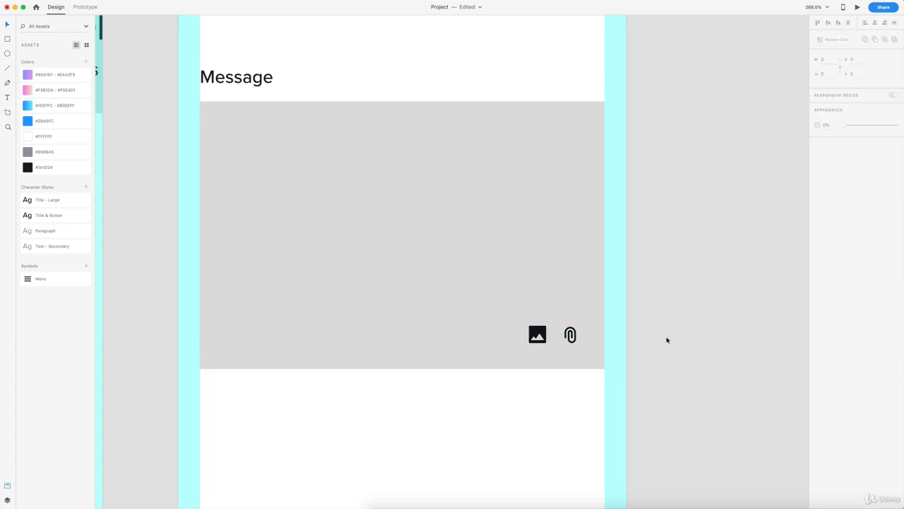
pyautogui.scroll(-8, 667, 340)
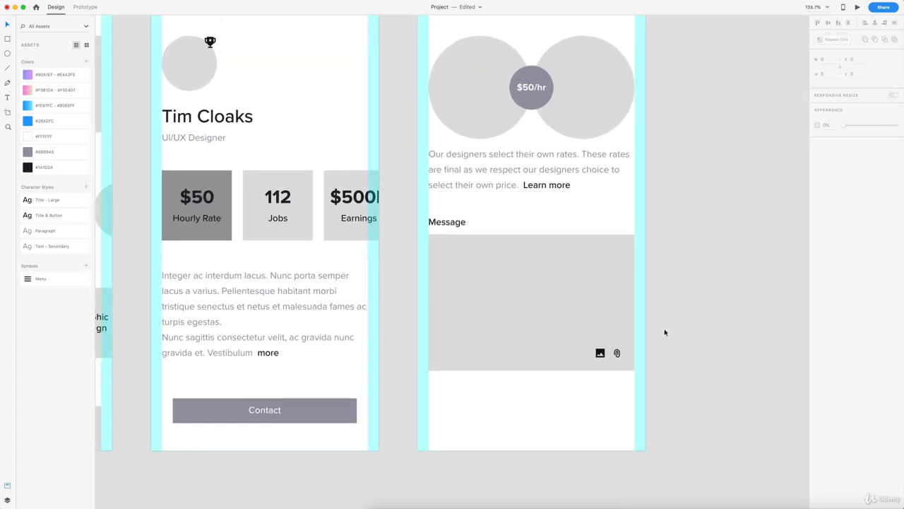
pyautogui.hscroll(1, 665, 332)
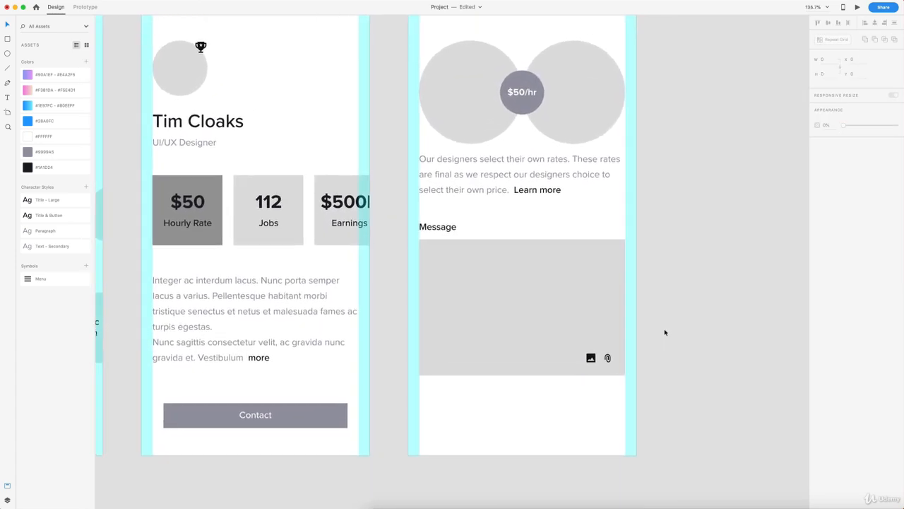
# Step: Copy the Message label into the box, retyped as 'Start typing your message...' in Paragraph style
pyautogui.moveTo(440, 229); pyautogui.dragTo(449, 265)
pyautogui.doubleClick(445, 264)
pyautogui.write('S')
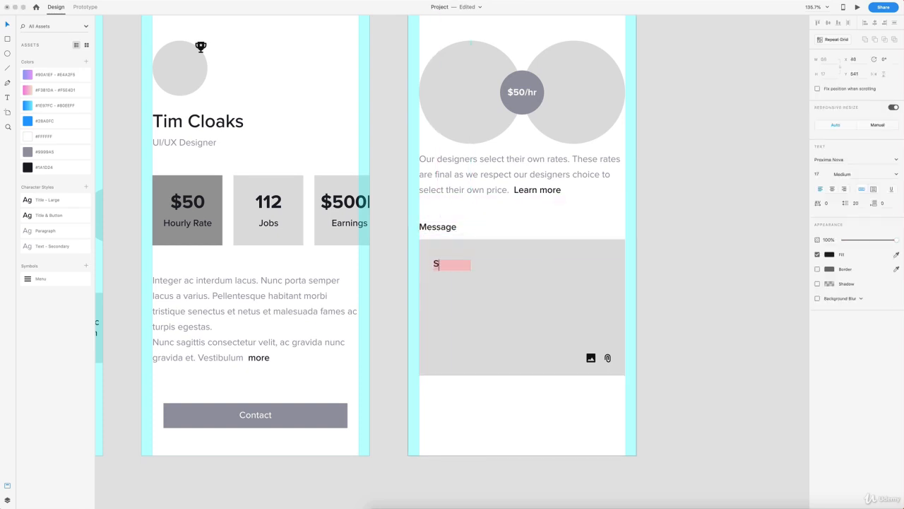
pyautogui.write('tart typing your')
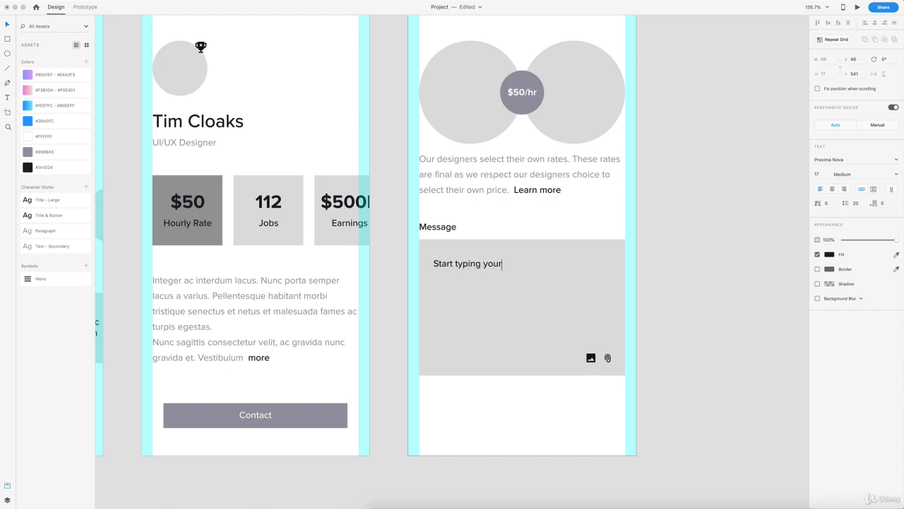
pyautogui.write(' message...')
pyautogui.click(6, 26)
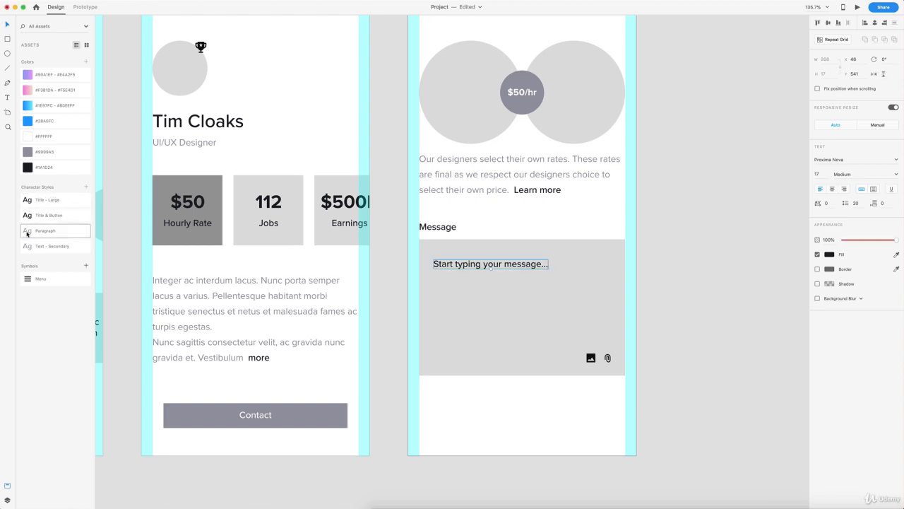
pyautogui.click(51, 237)
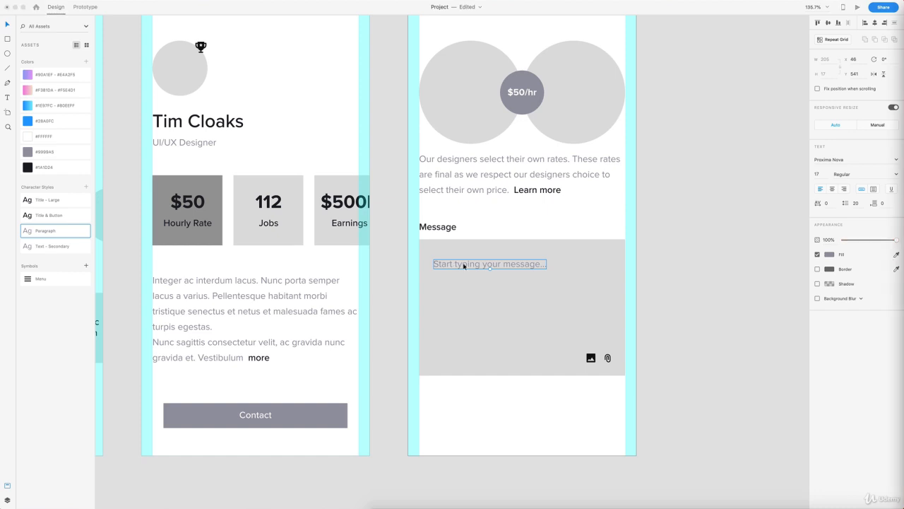
# Step: Inset the placeholder text at the message box's top-left corner
pyautogui.moveTo(474, 268); pyautogui.dragTo(456, 249)
pyautogui.hotkey('shift', 'Down')
pyautogui.hotkey('shift', 'Down')
pyautogui.hotkey('shift', 'Down')
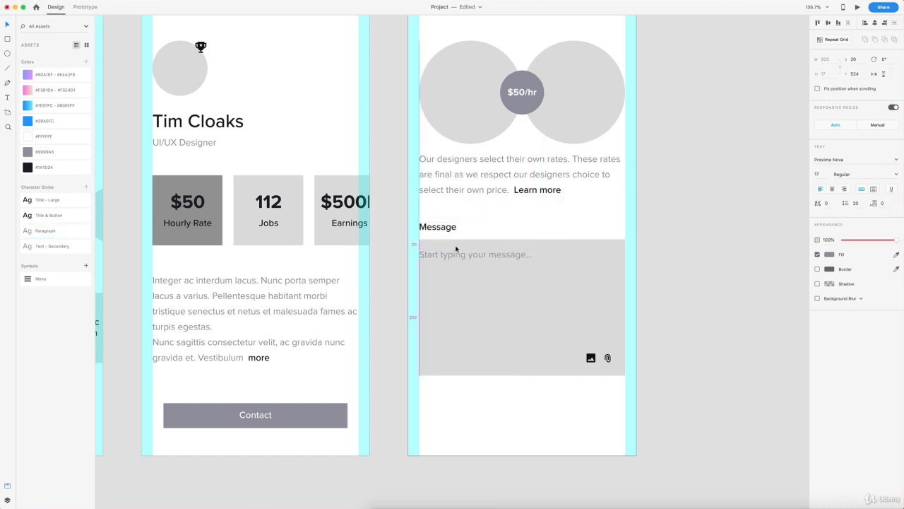
pyautogui.hotkey('shift', 'Right')
pyautogui.hotkey('shift', 'Right')
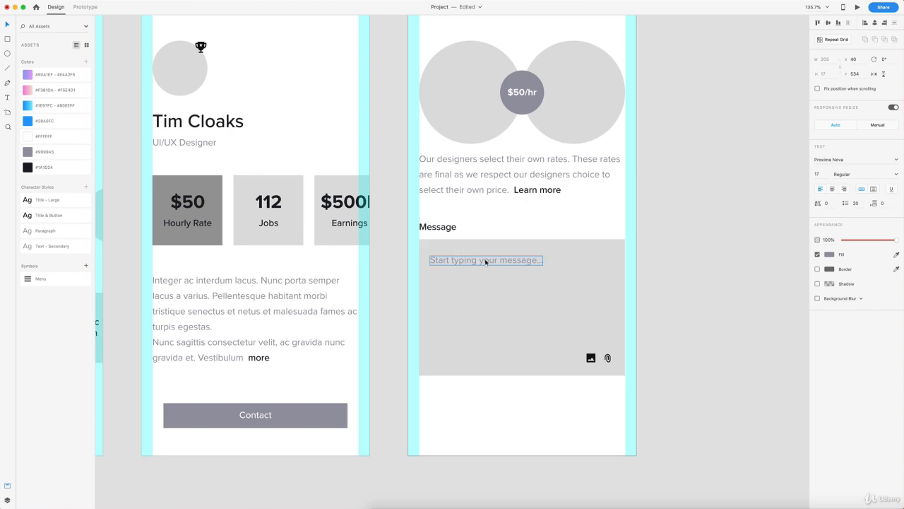
pyautogui.click(656, 268)
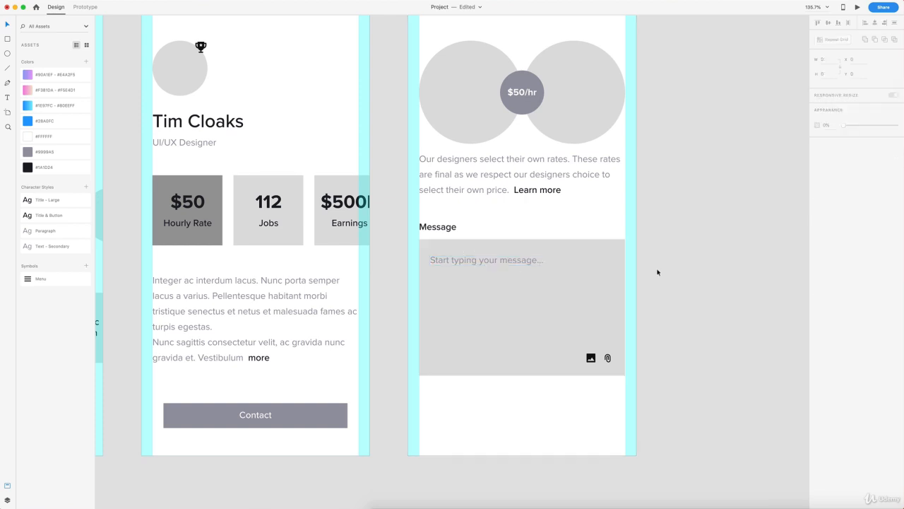
pyautogui.scroll(-5, 655, 269)
# Step: Copy the Profile's grey Contact button below the message box on the Contact wireframe
pyautogui.click(364, 339)
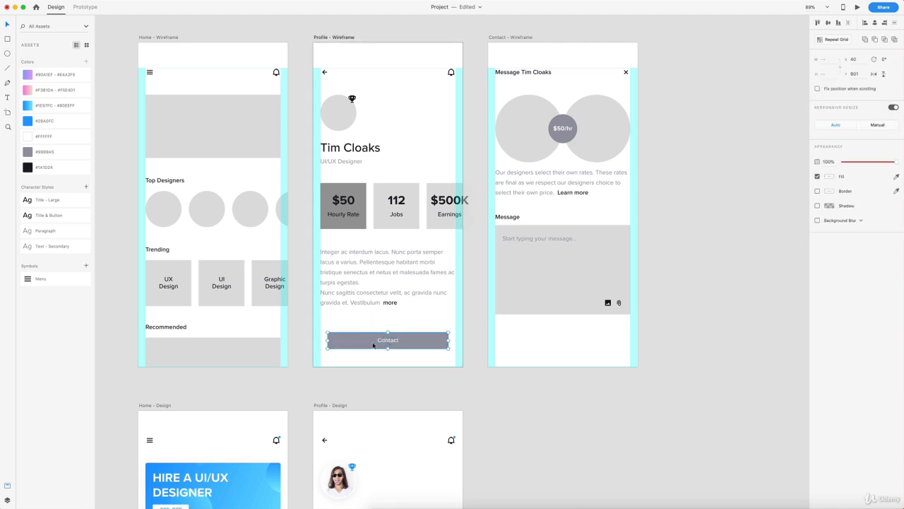
pyautogui.click(496, 37)
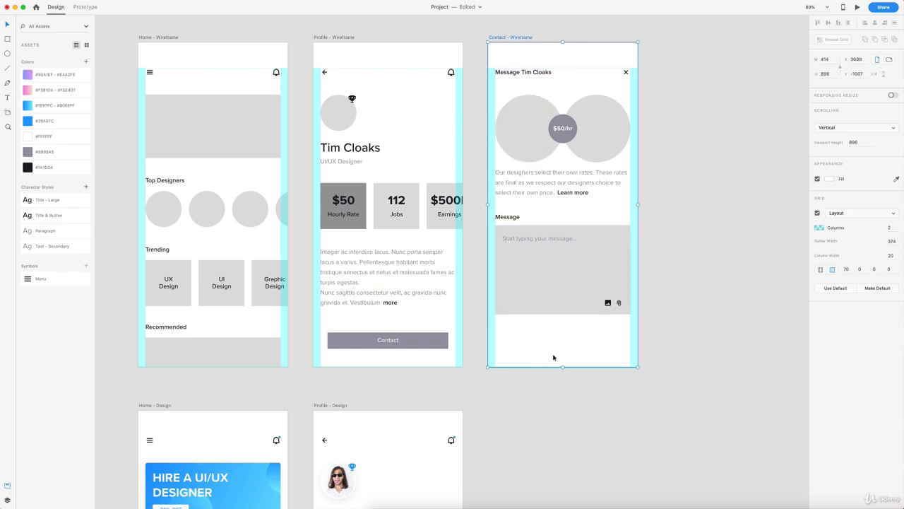
pyautogui.hotkey('ctrl', 'v')
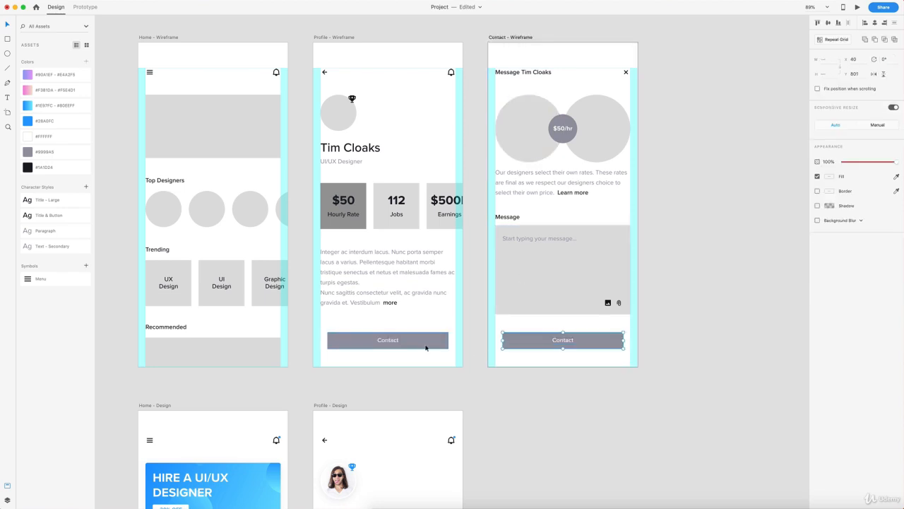
pyautogui.press('alt')
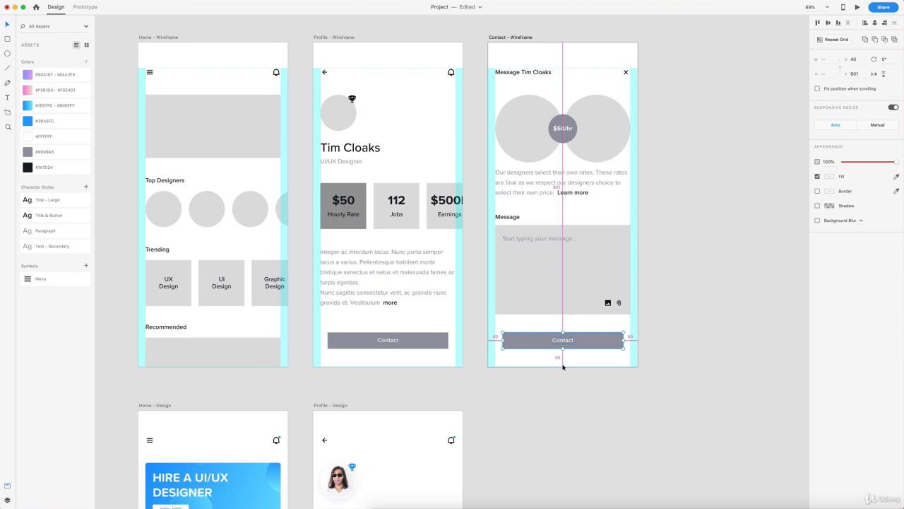
pyautogui.moveTo(566, 302)
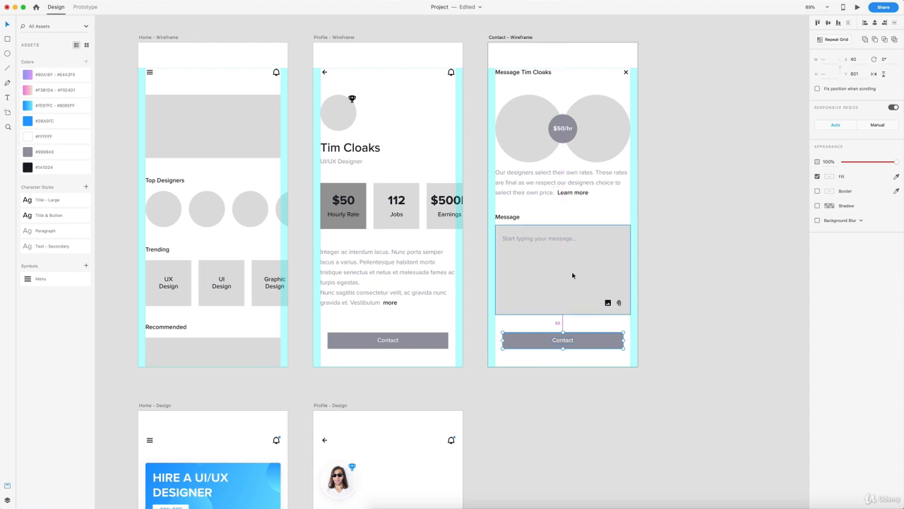
pyautogui.click(565, 268)
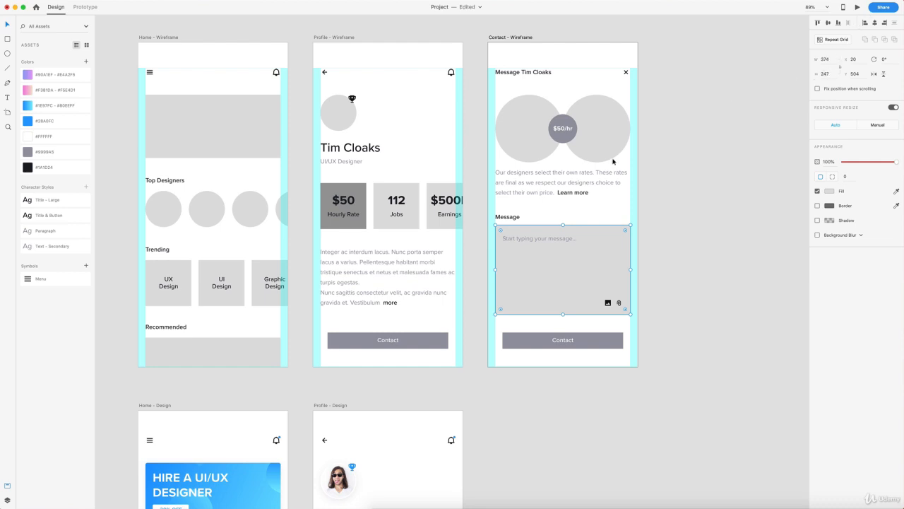
pyautogui.click(688, 226)
# Step: Relabel the pasted button 'Send Message'
pyautogui.scroll(5, 622, 318)
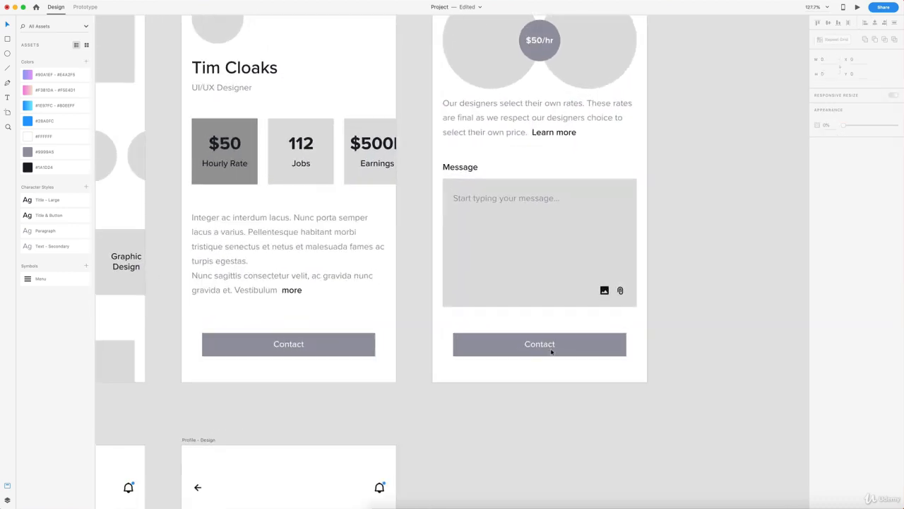
pyautogui.doubleClick(541, 346)
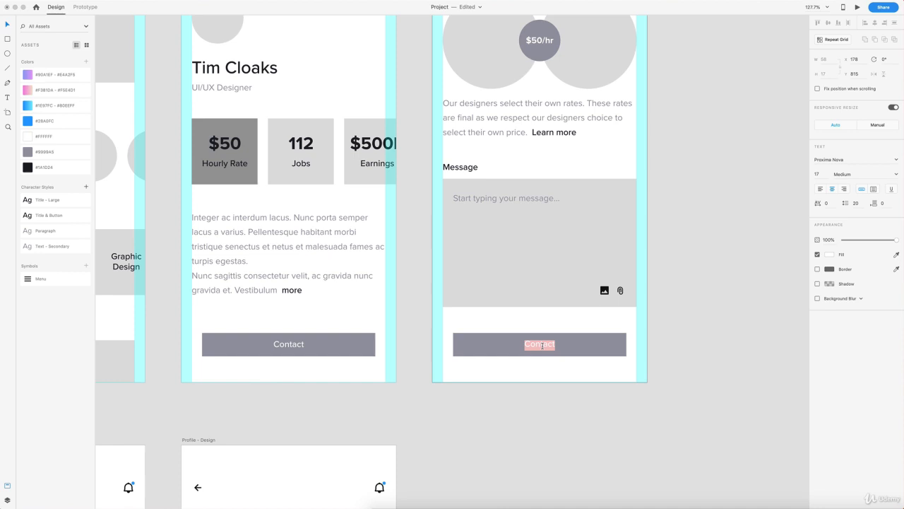
pyautogui.write('Send Message')
pyautogui.click(698, 265)
pyautogui.scroll(-3, 697, 265)
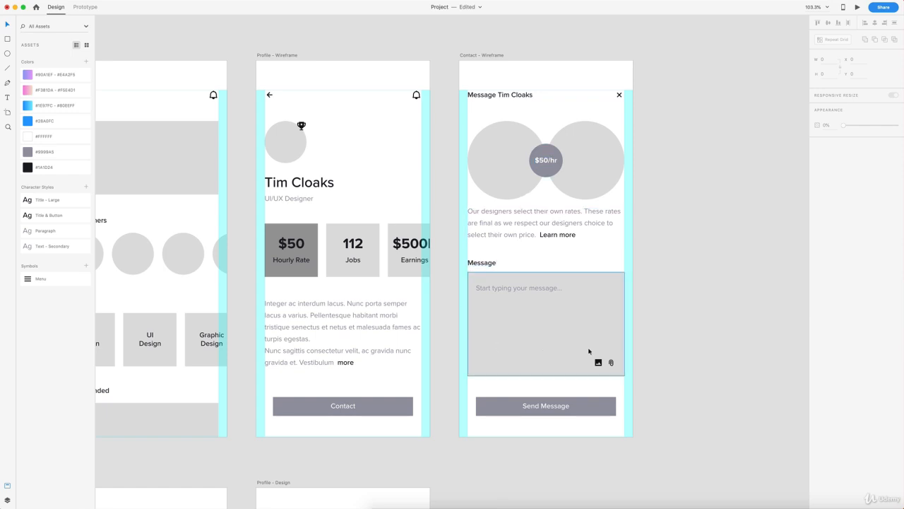
pyautogui.scroll(-1, 586, 301)
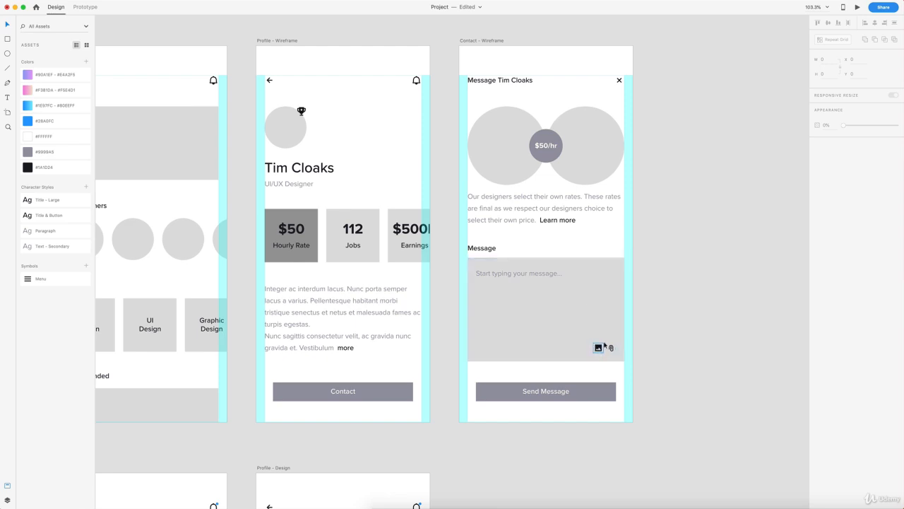
pyautogui.scroll(-2, 604, 344)
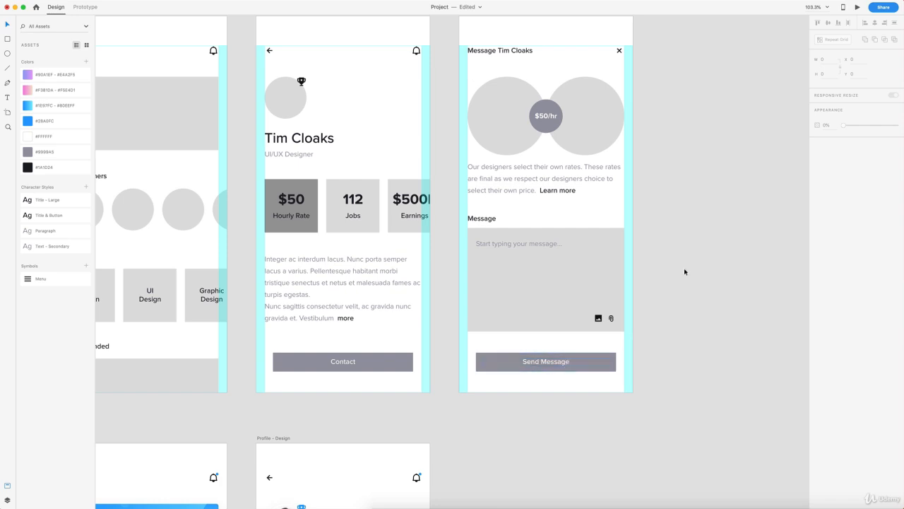
pyautogui.scroll(1, 684, 267)
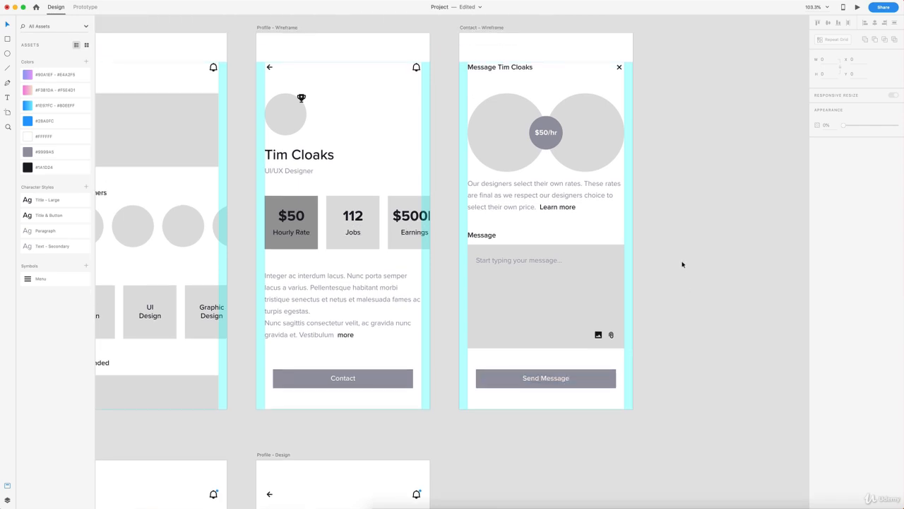